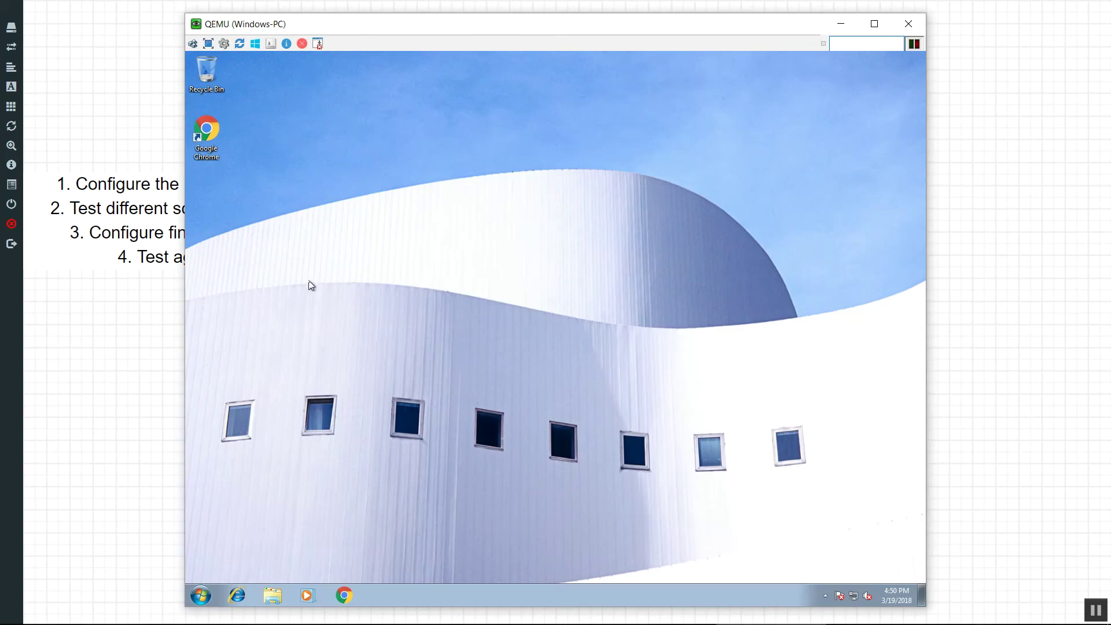
Step: Log in to the FortiGate at 10.0.1.254 in Chrome with the admin credentials, then minimize the browser
click(349, 599)
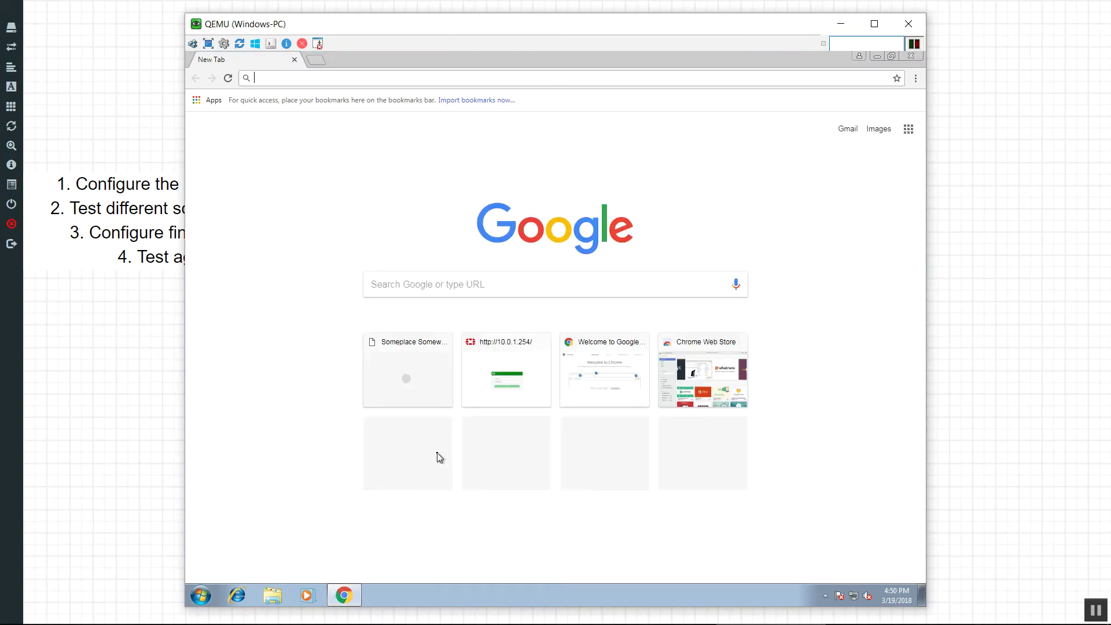
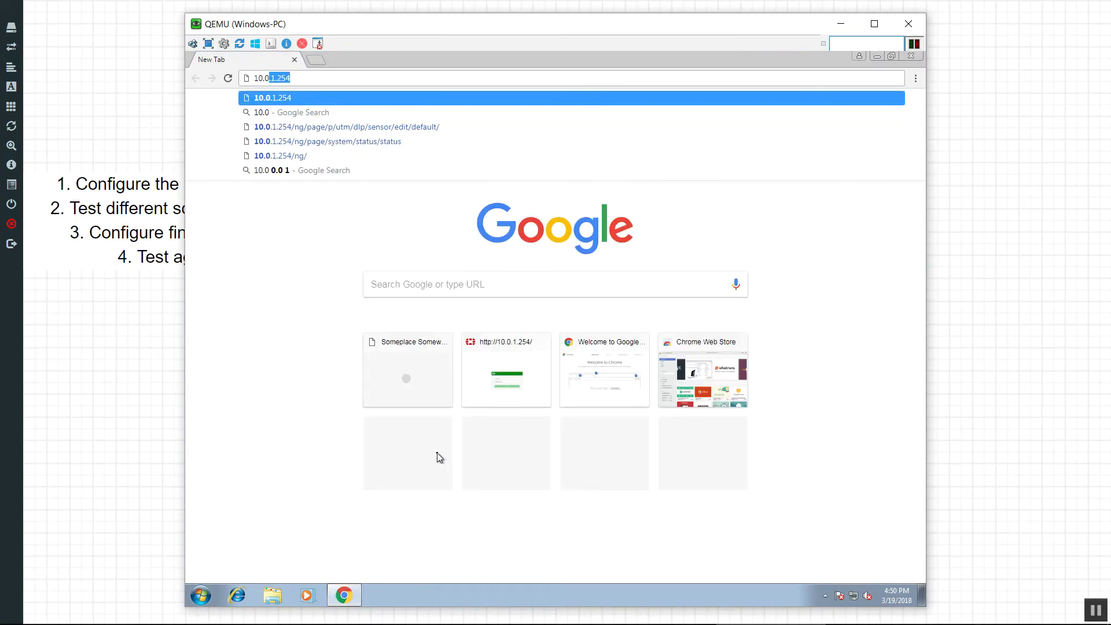
key(Return)
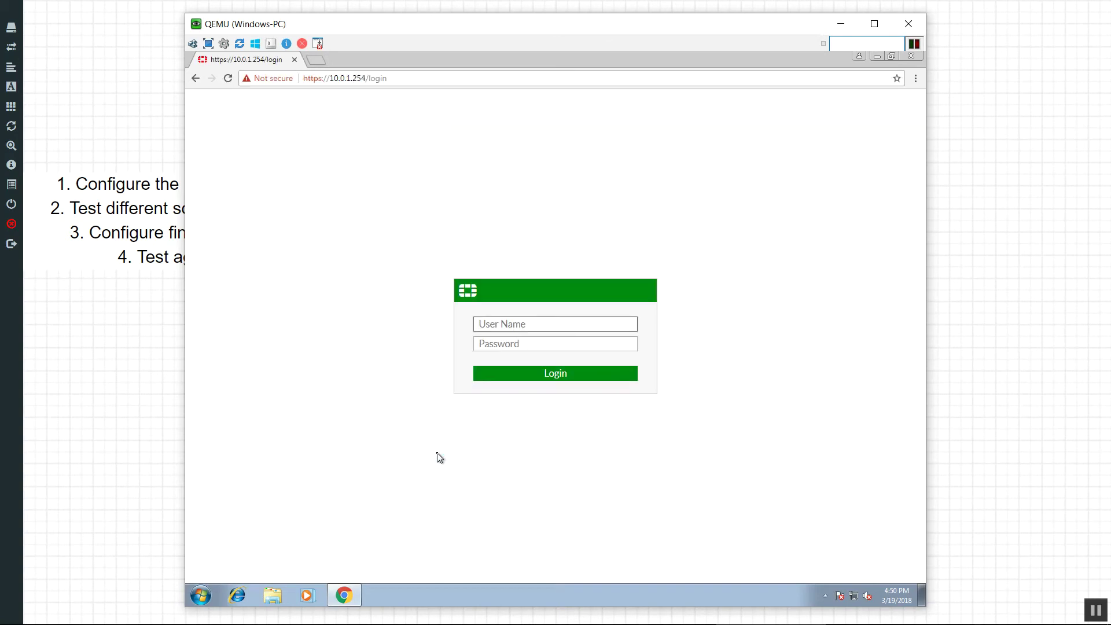
key(Return)
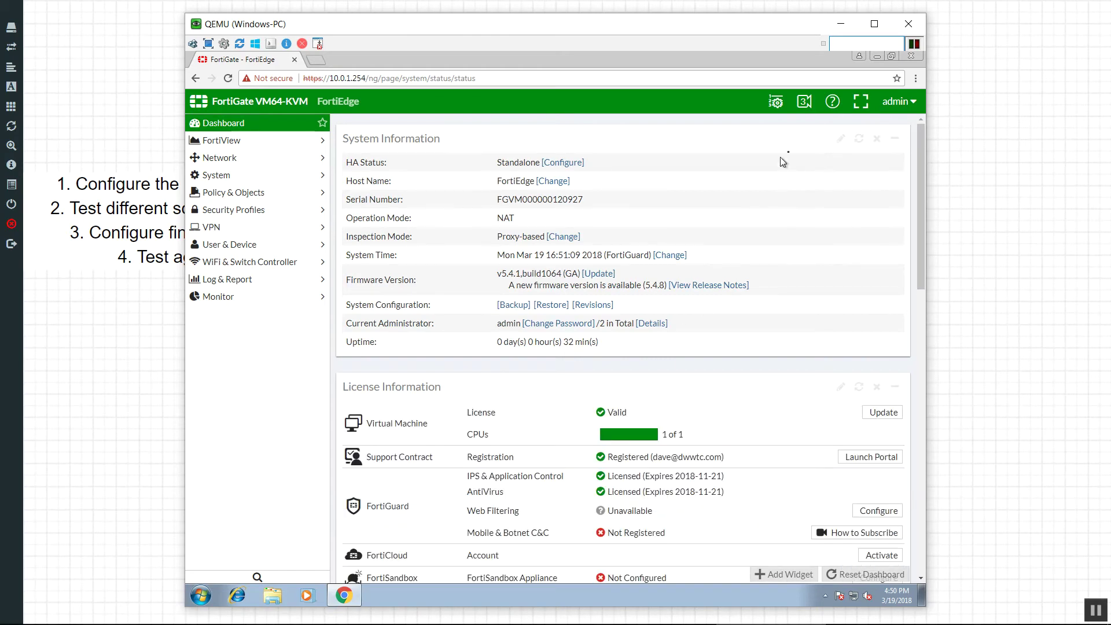
click(877, 57)
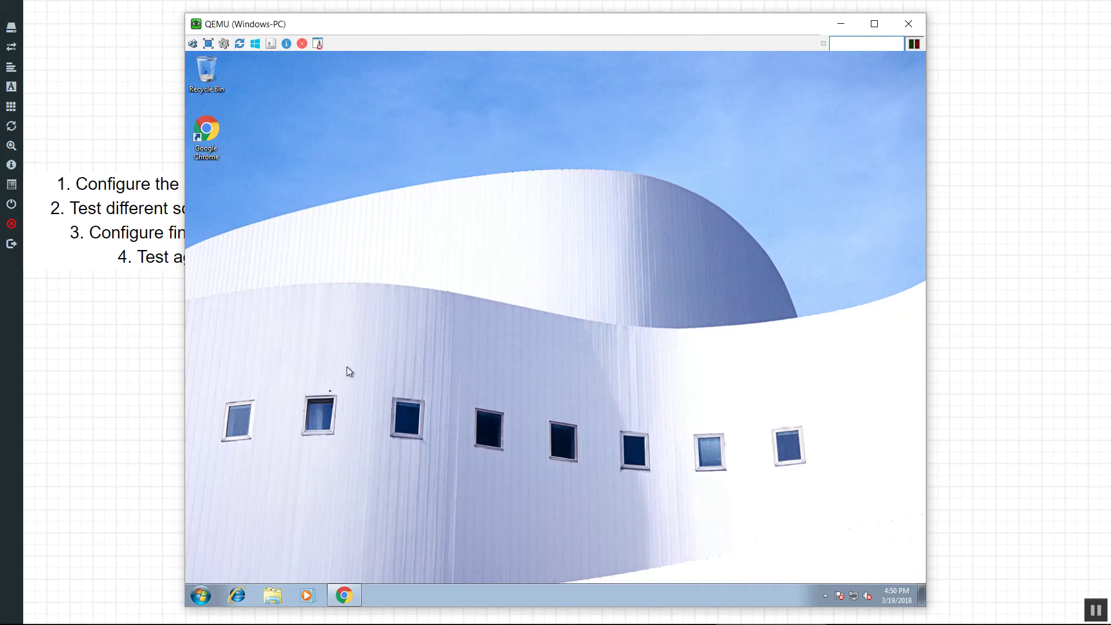
Step: Open the ShareMe folder on Local Disk (C:) in Explorer
click(272, 594)
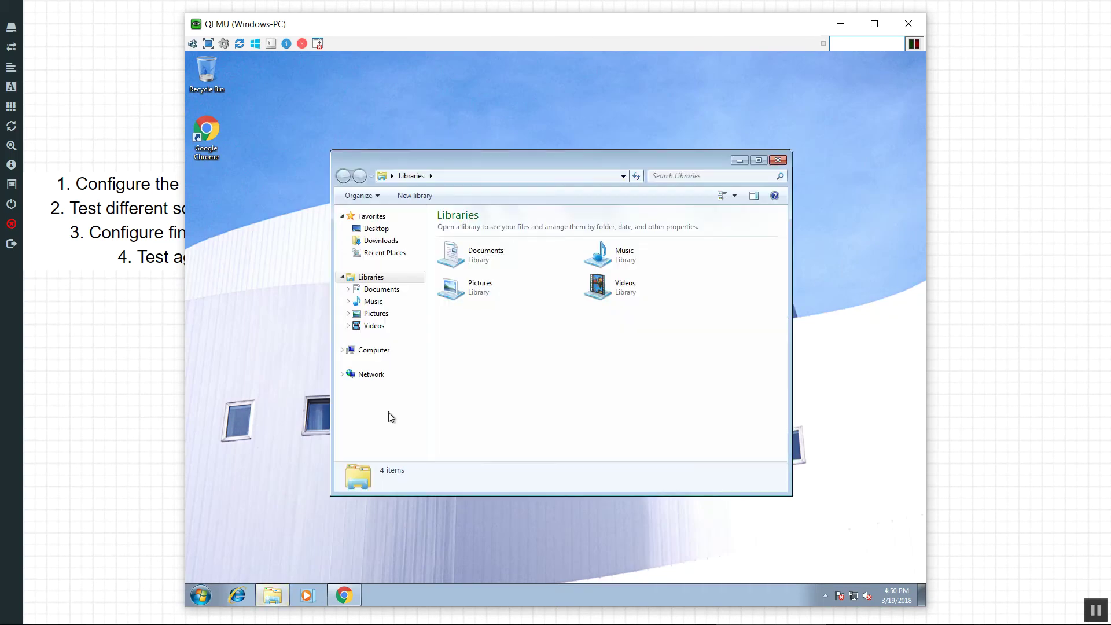
click(382, 351)
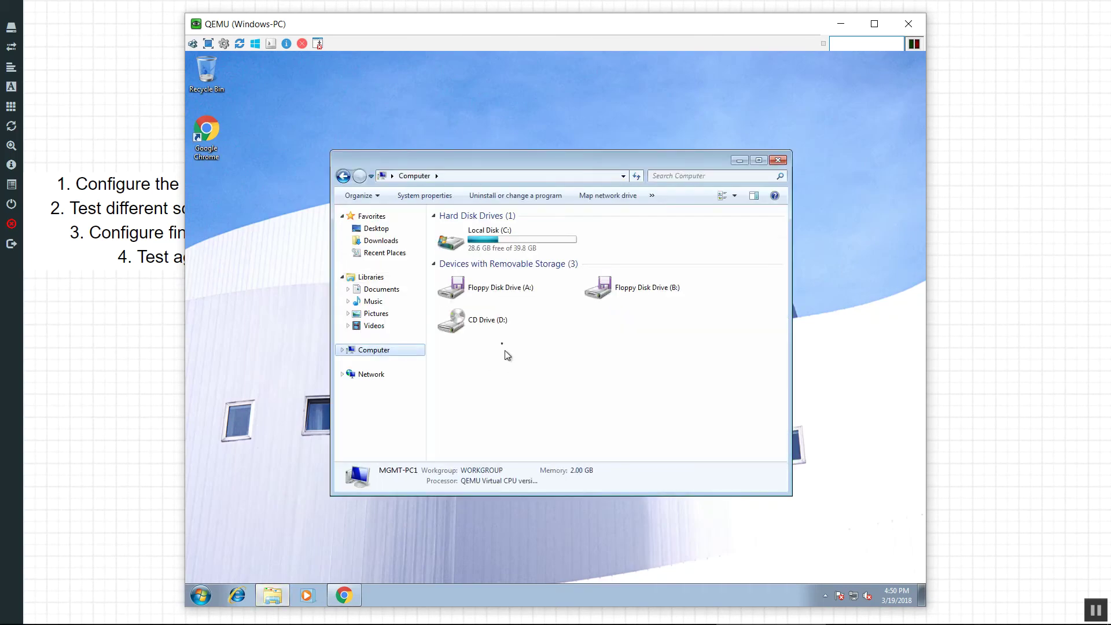
double_click(498, 240)
click(478, 267)
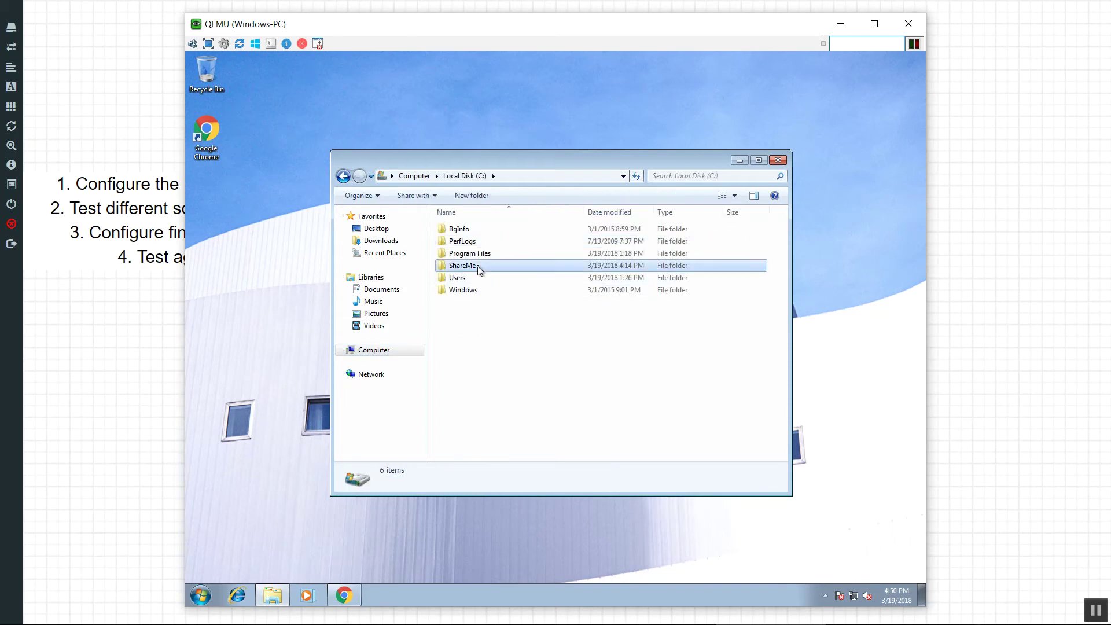
double_click(478, 267)
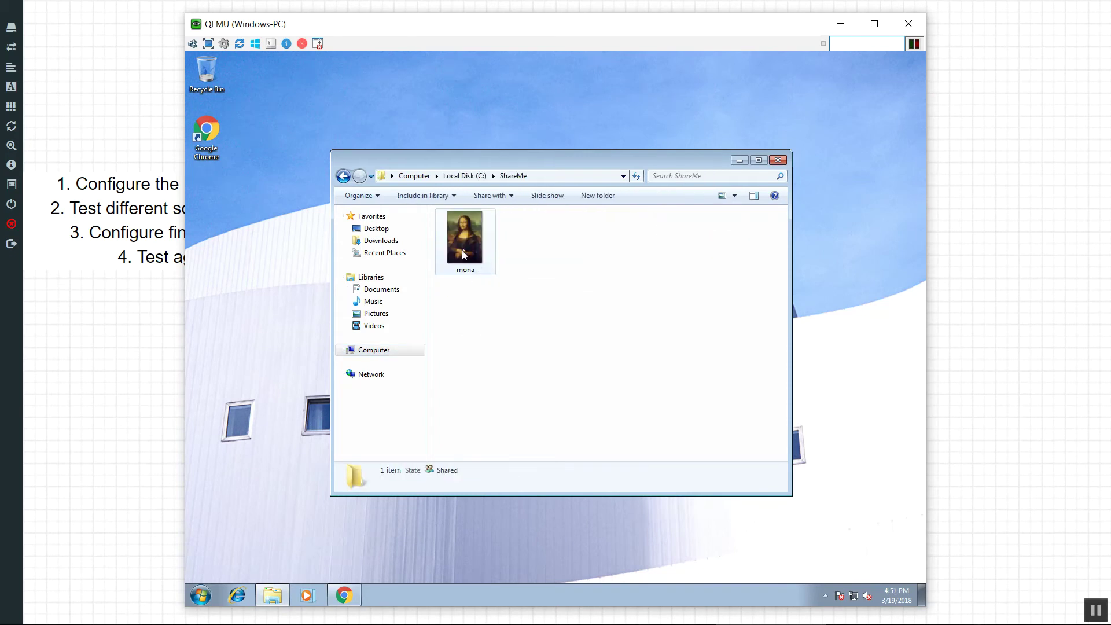
Step: Move the mona image onto the desktop, close the folder window, and open mona
drag(464, 250, 278, 226)
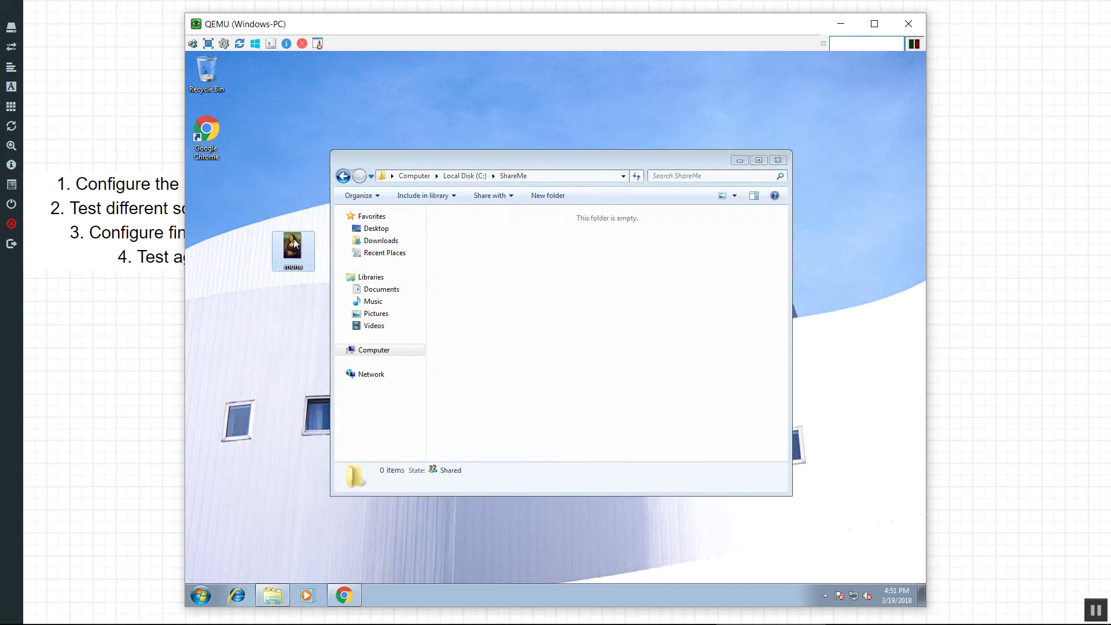
drag(238, 191, 241, 186)
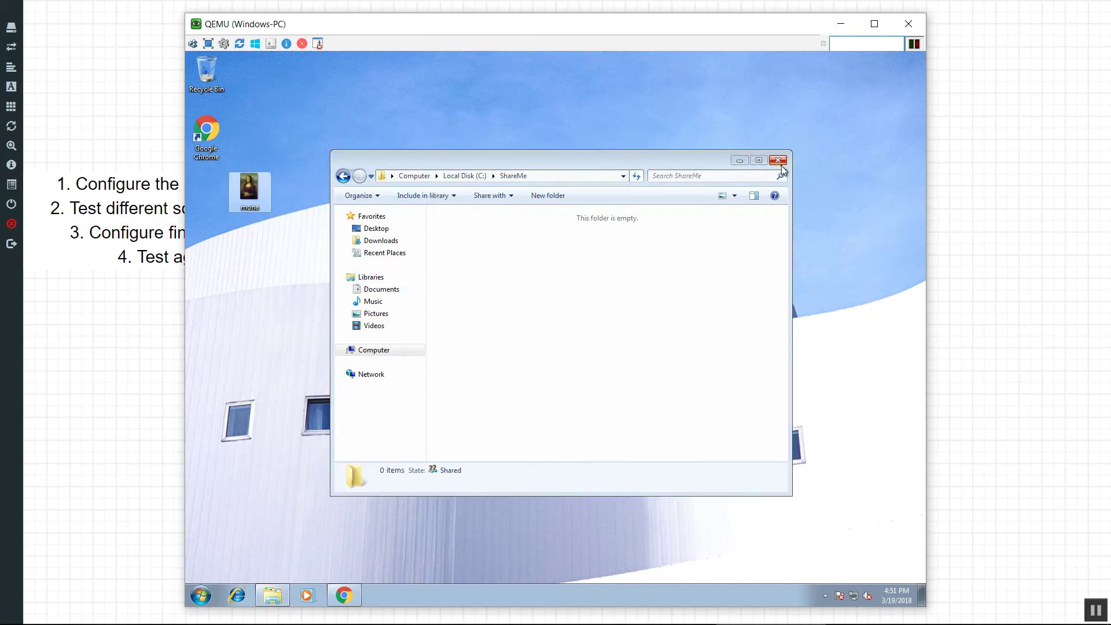
click(777, 160)
double_click(242, 182)
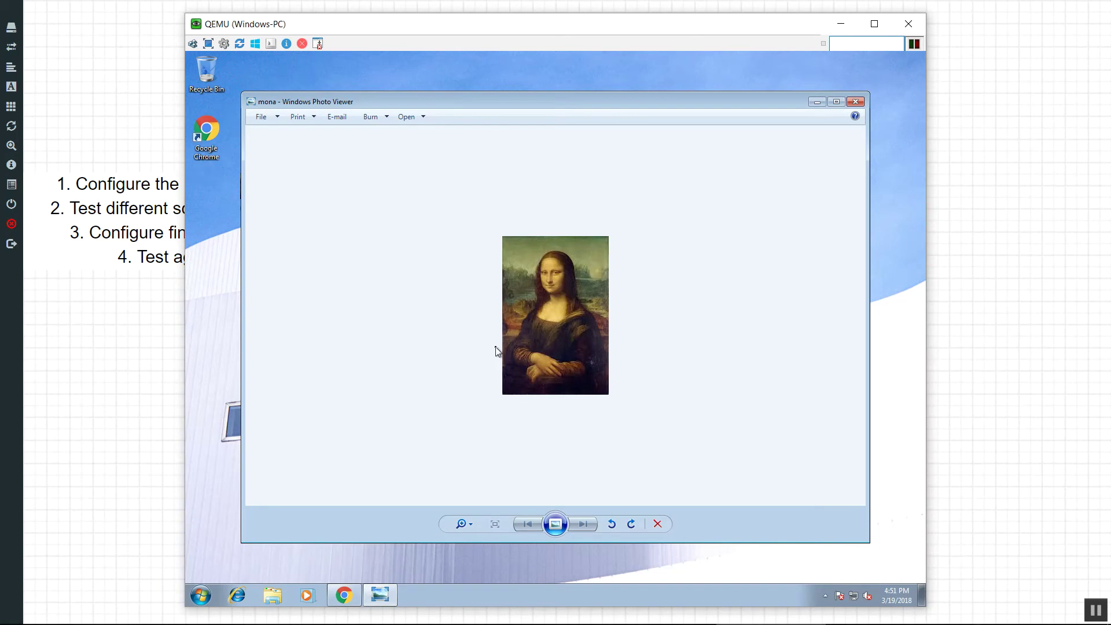
Step: Zoom into the Mona Lisa image, close Photo Viewer, and line up the mona icon with the others
scroll(496, 353, up, 3)
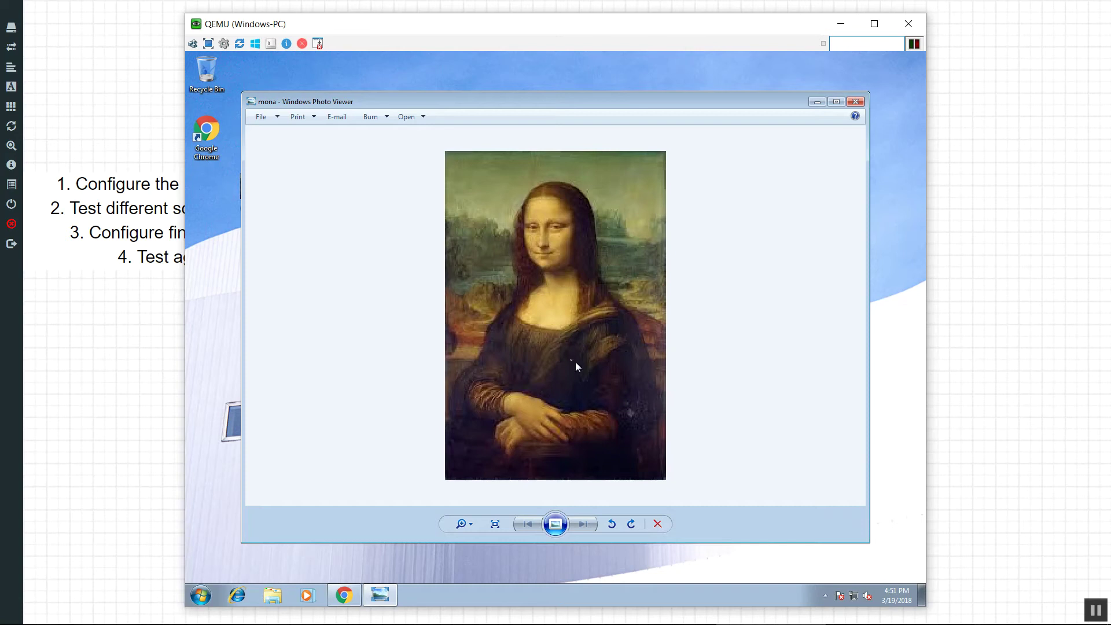
click(856, 101)
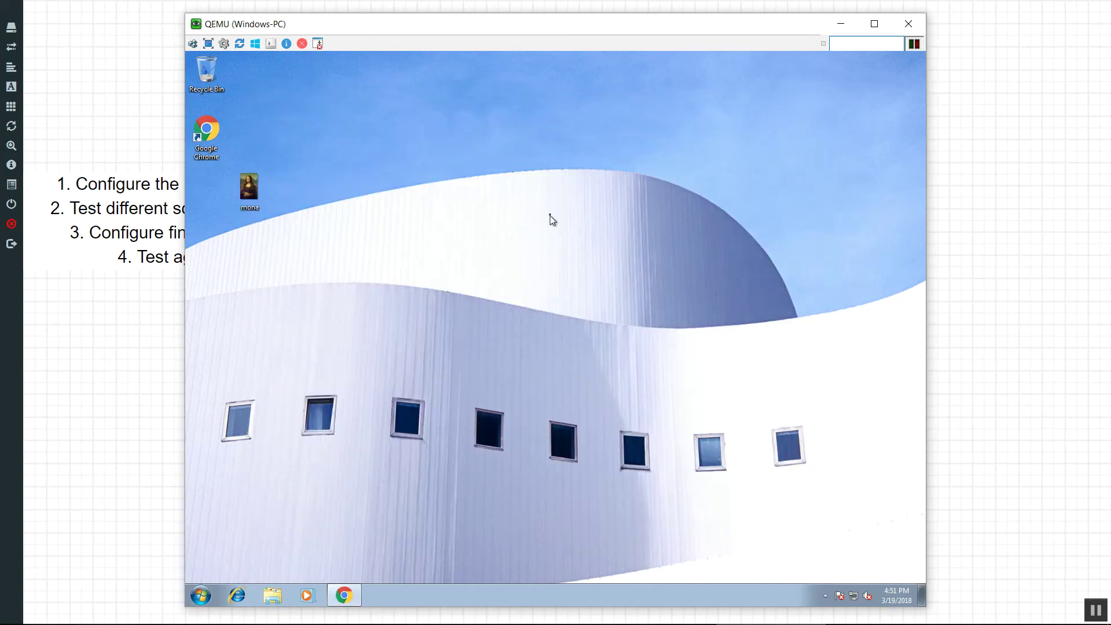
drag(206, 189, 206, 190)
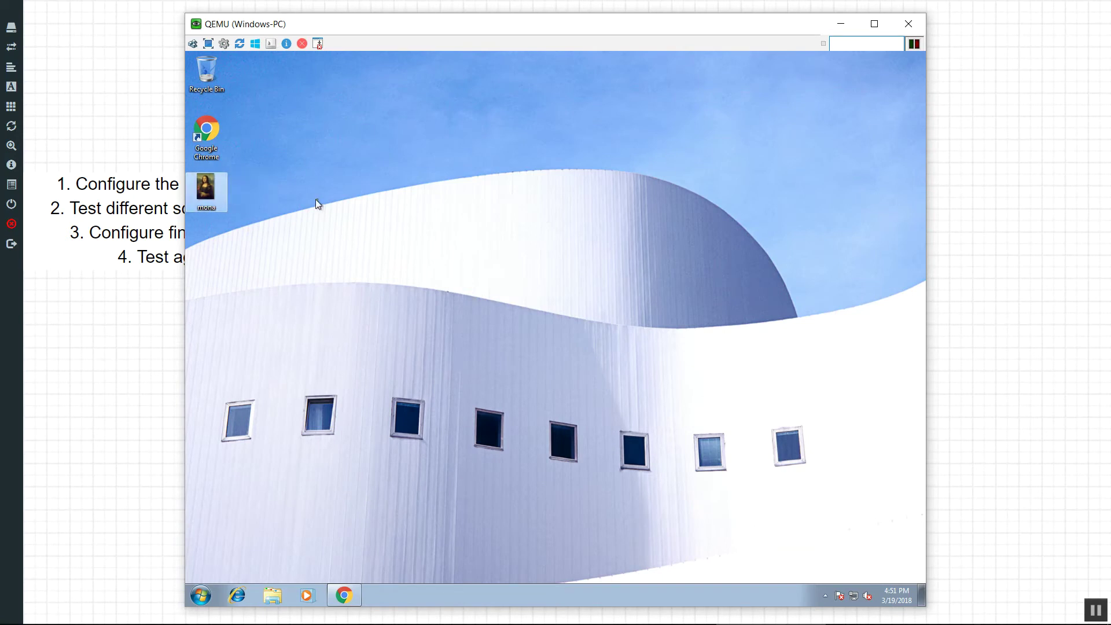
Step: Switch on DLP in System > Feature Select and apply the change
click(343, 592)
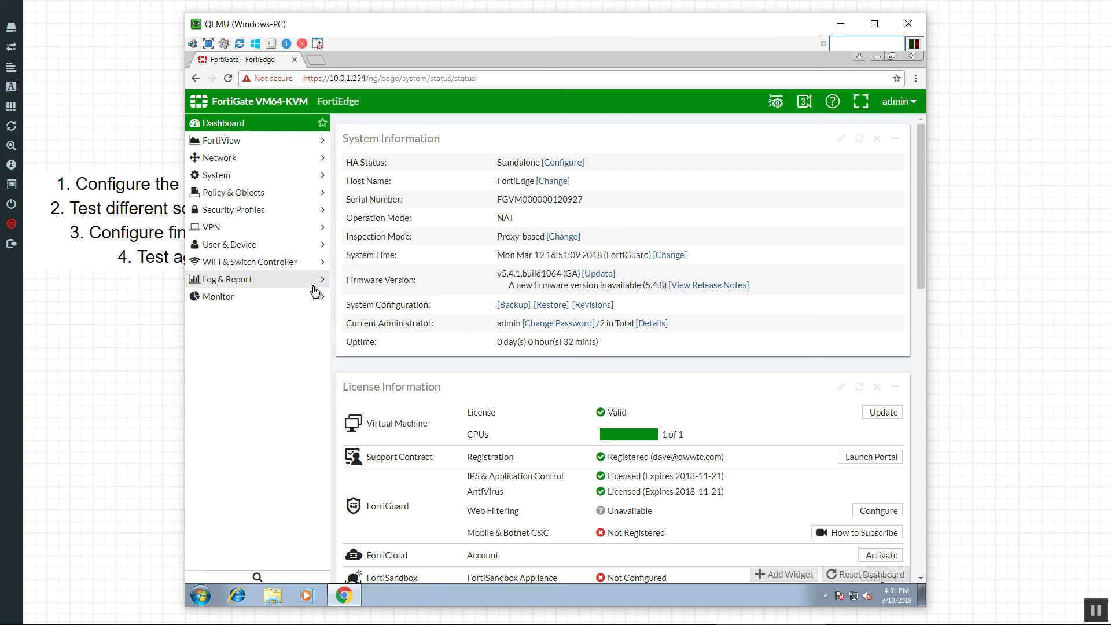
click(282, 221)
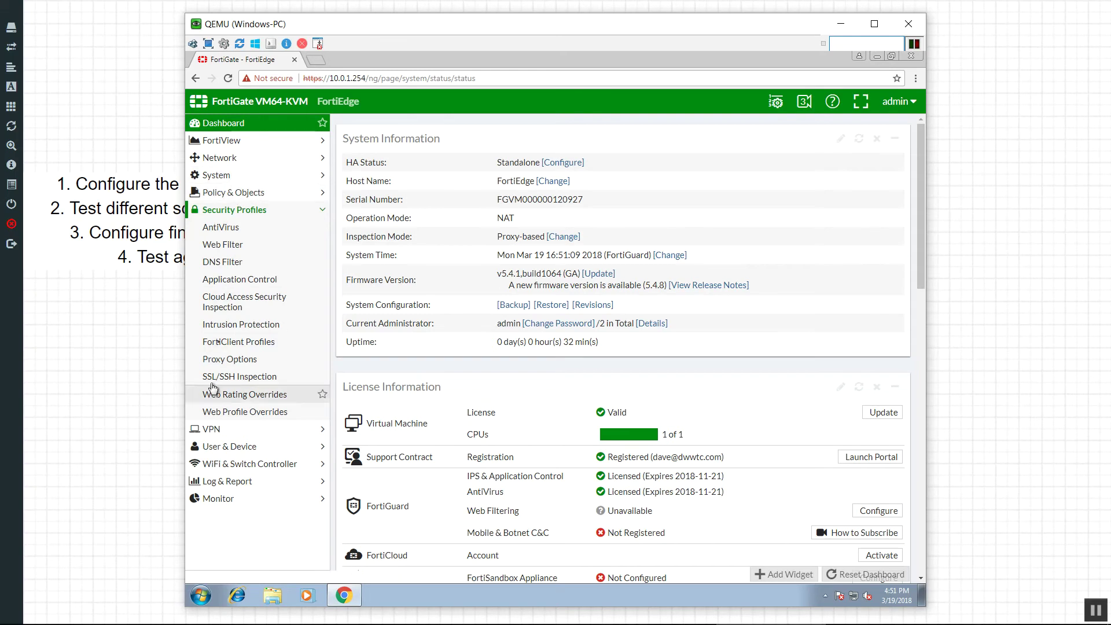
click(222, 176)
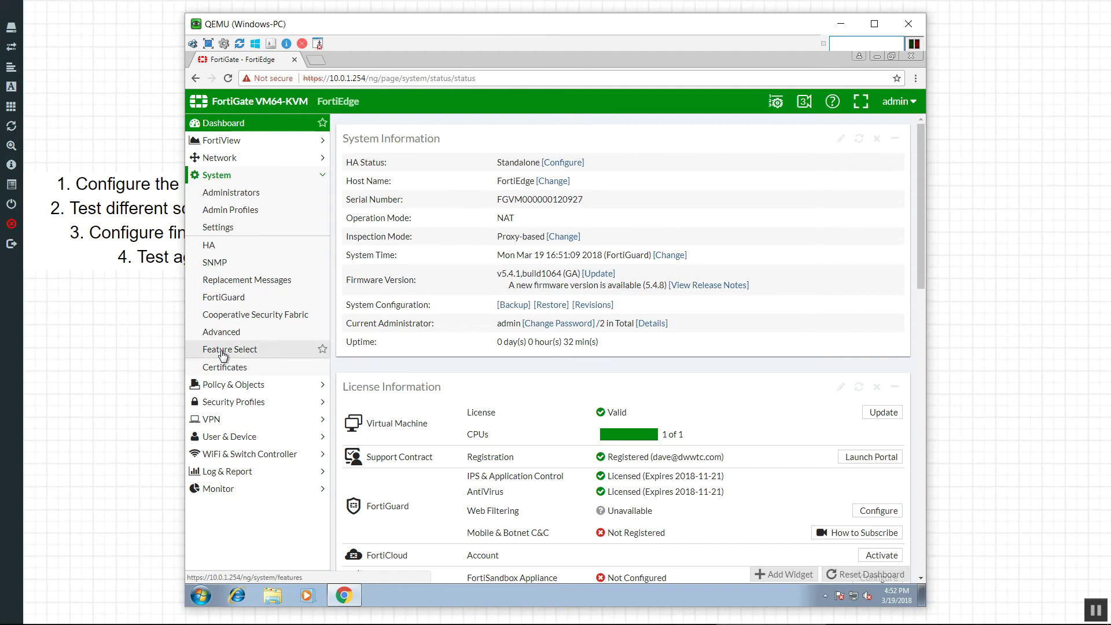
click(223, 349)
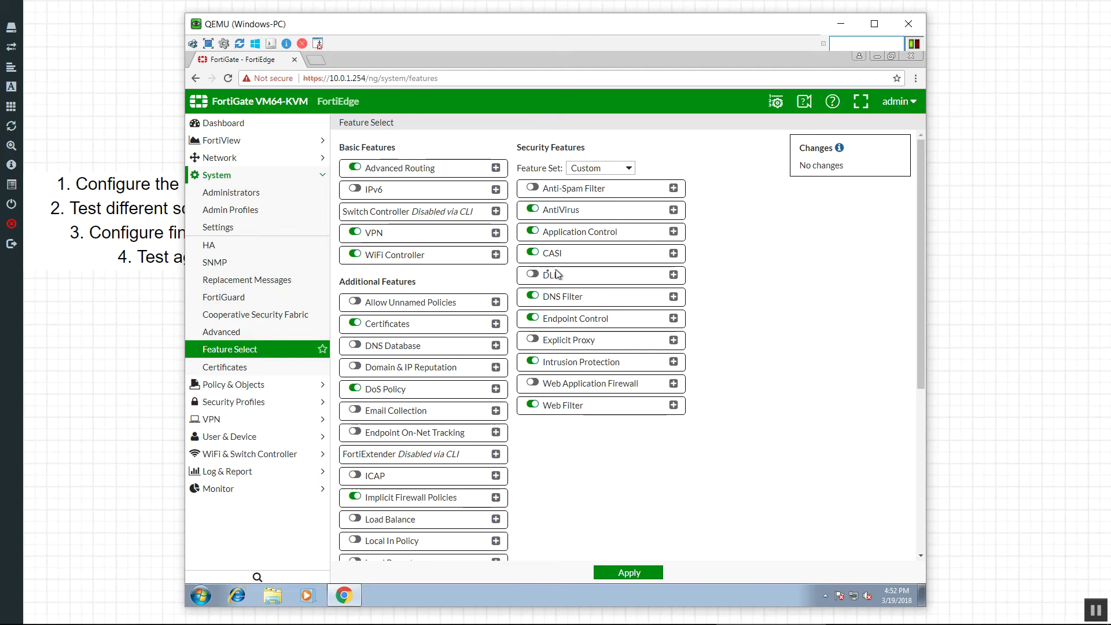
click(532, 276)
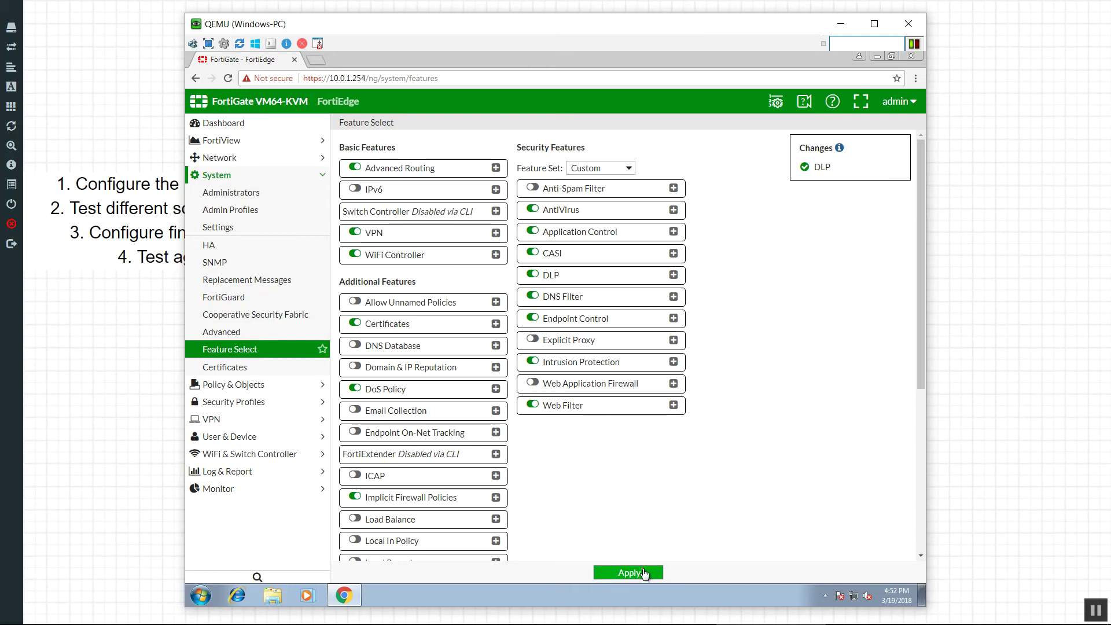
click(644, 573)
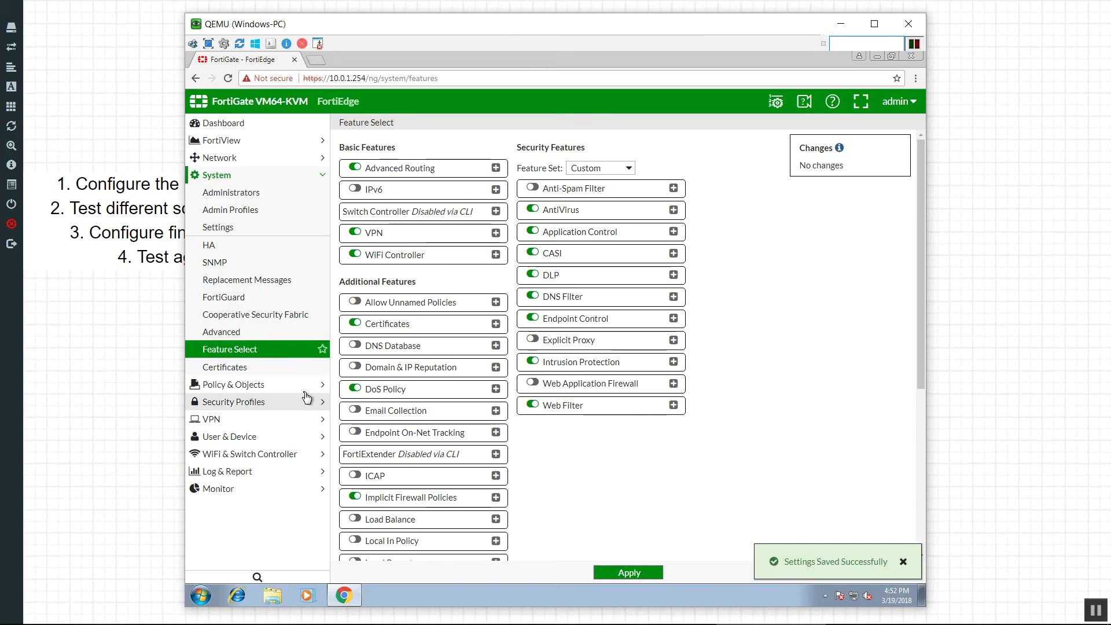
click(242, 402)
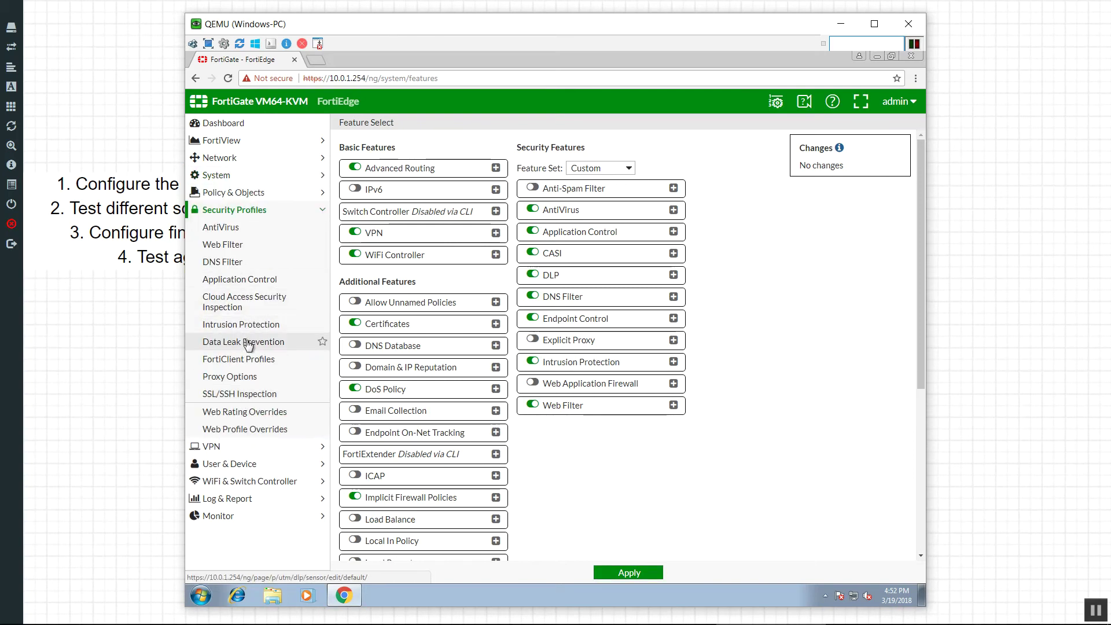
Step: Open Security Profiles > Data Leak Prevention to view the default sensor's empty filter list
click(247, 343)
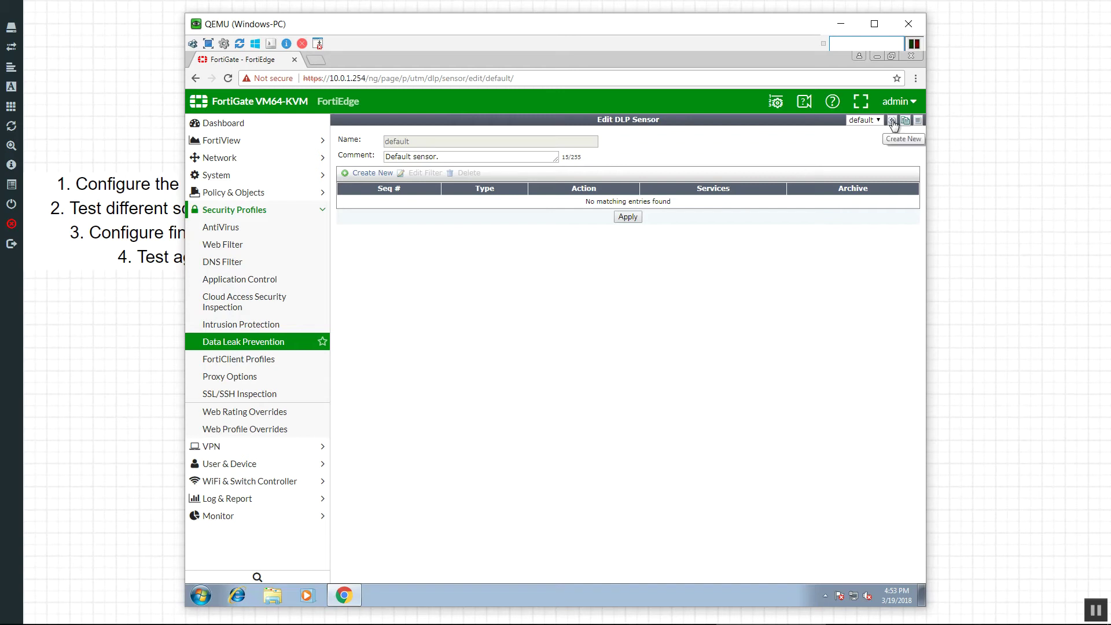
click(892, 120)
Step: Name the new DLP sensor 'MonaLisa' and save it
click(500, 139)
text(MOn)
key(BackSpace)
key(BackSpace)
key(BackSpace)
text(Mo)
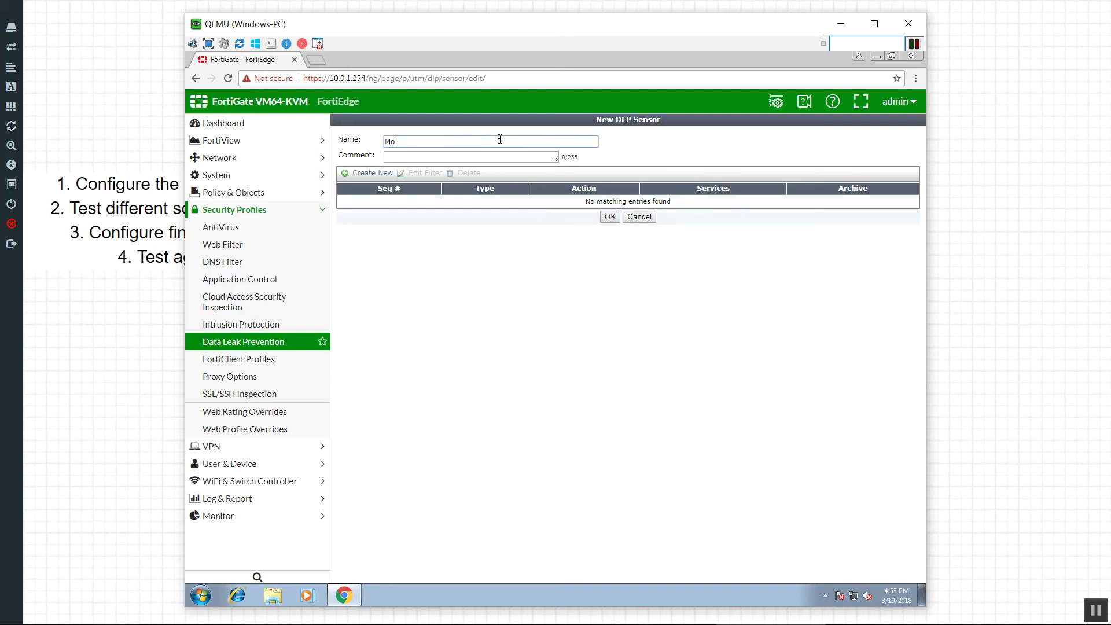
text(naLisa)
click(607, 221)
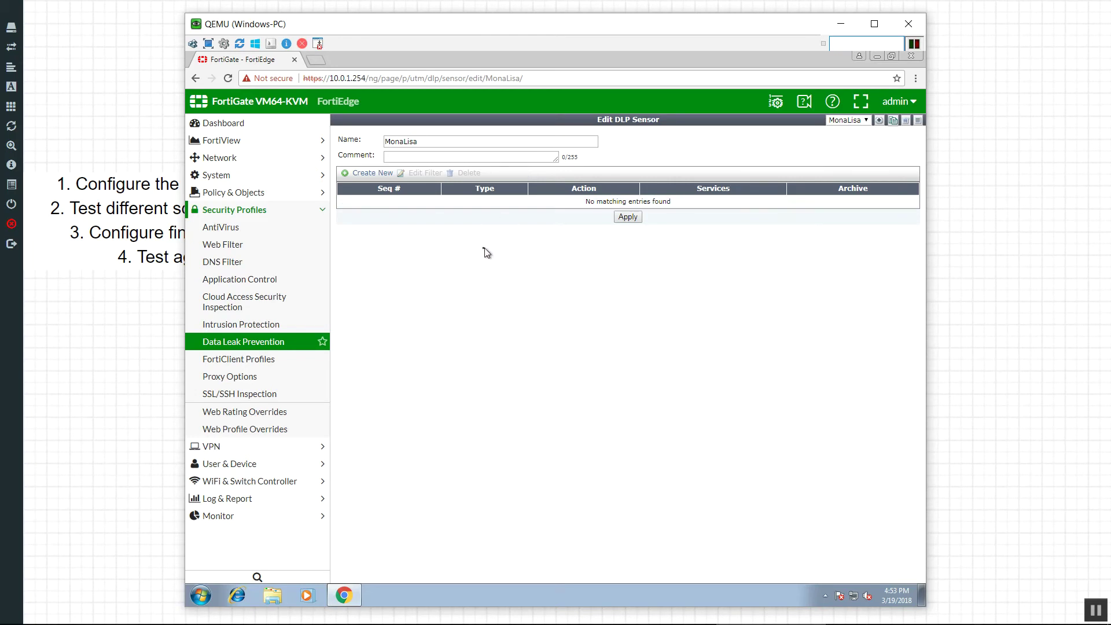
Step: Open the New Filter dialog on the MonaLisa sensor and reposition it on screen
click(386, 175)
drag(500, 244, 487, 281)
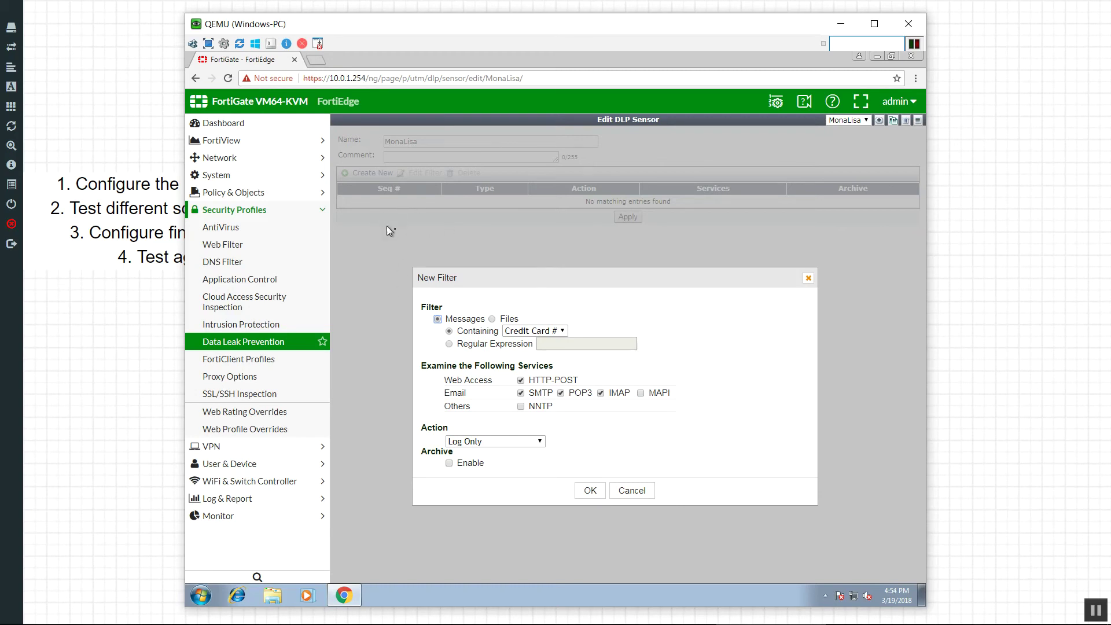
drag(483, 272, 455, 230)
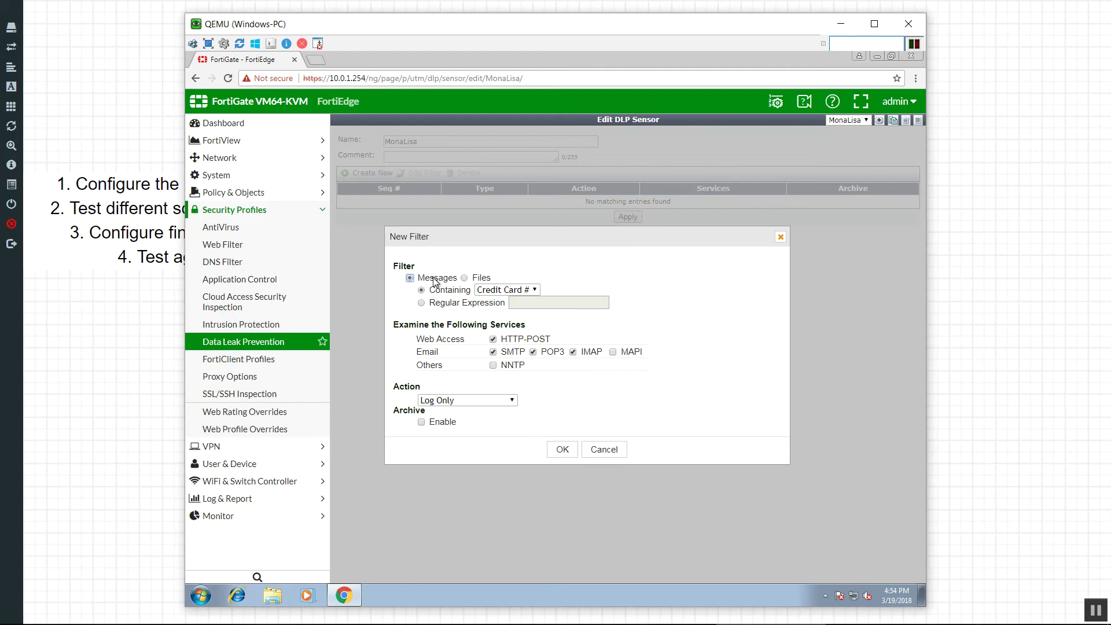
Step: Make the filter match Files by Specify File Types, with file name pattern mona.jpg
click(481, 279)
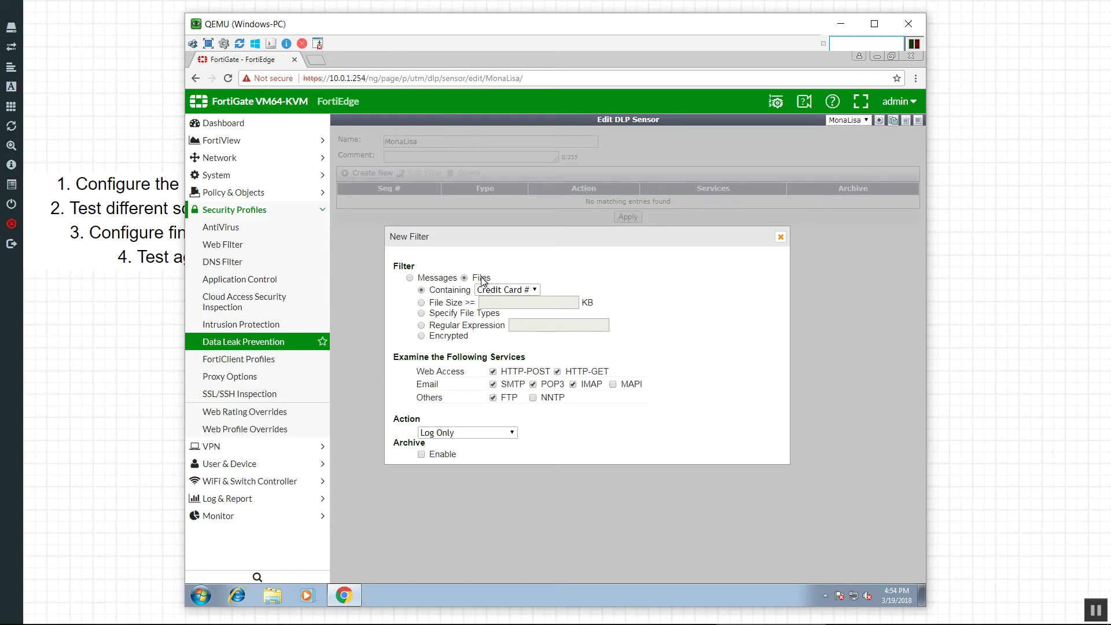
click(422, 314)
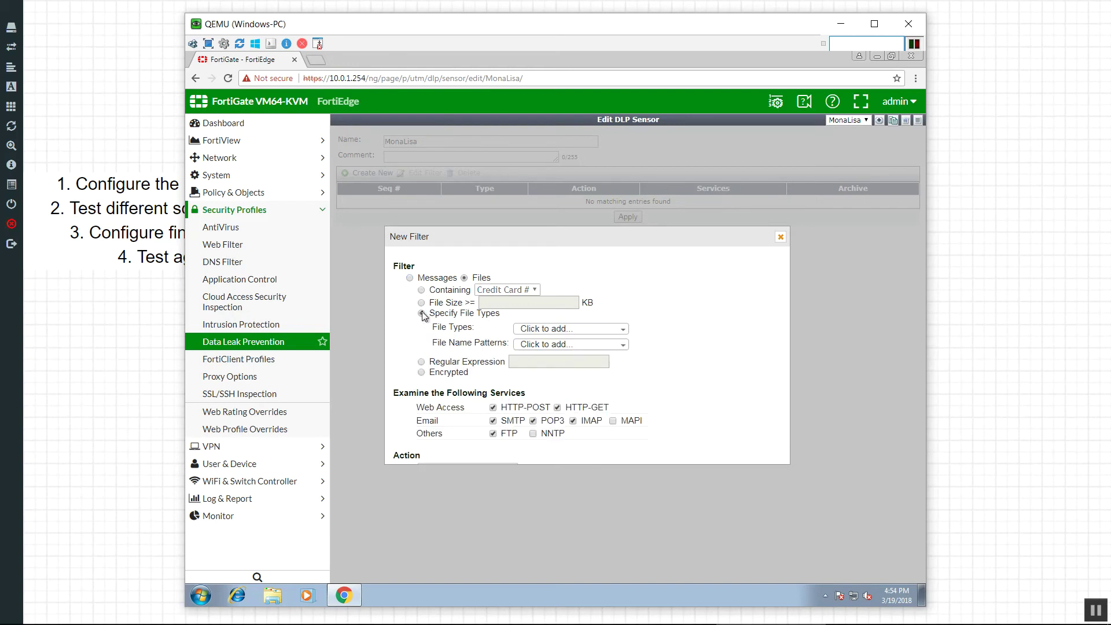
click(535, 344)
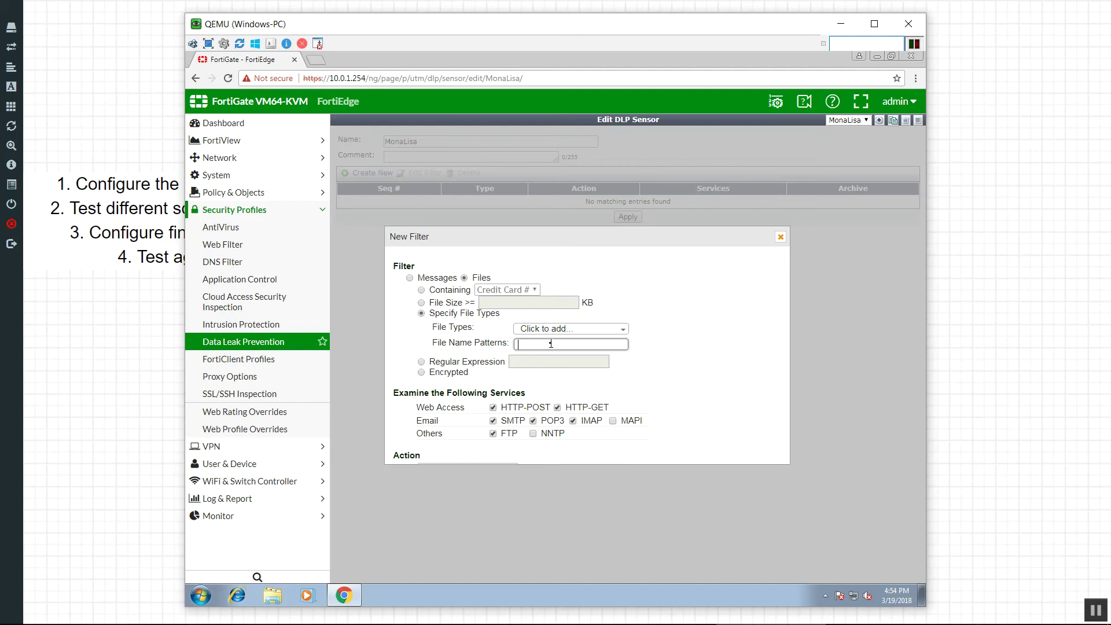
text(mona.jpg)
Step: Review the filter's action options and its list of inspected services
key(ctrl+minus)
key(ctrl+minus)
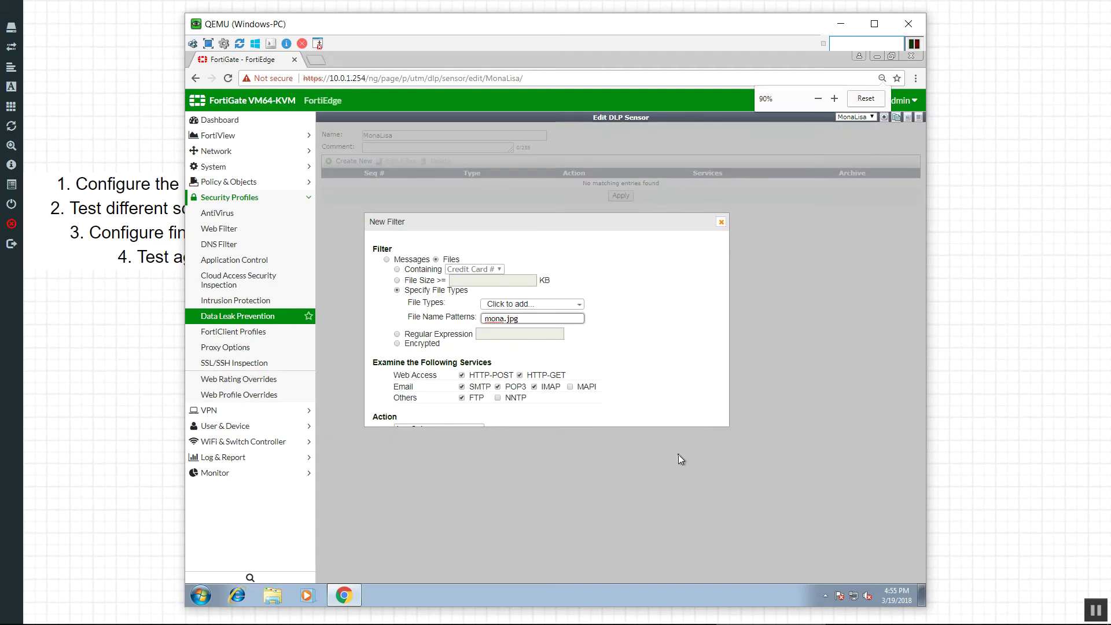
key(ctrl+minus)
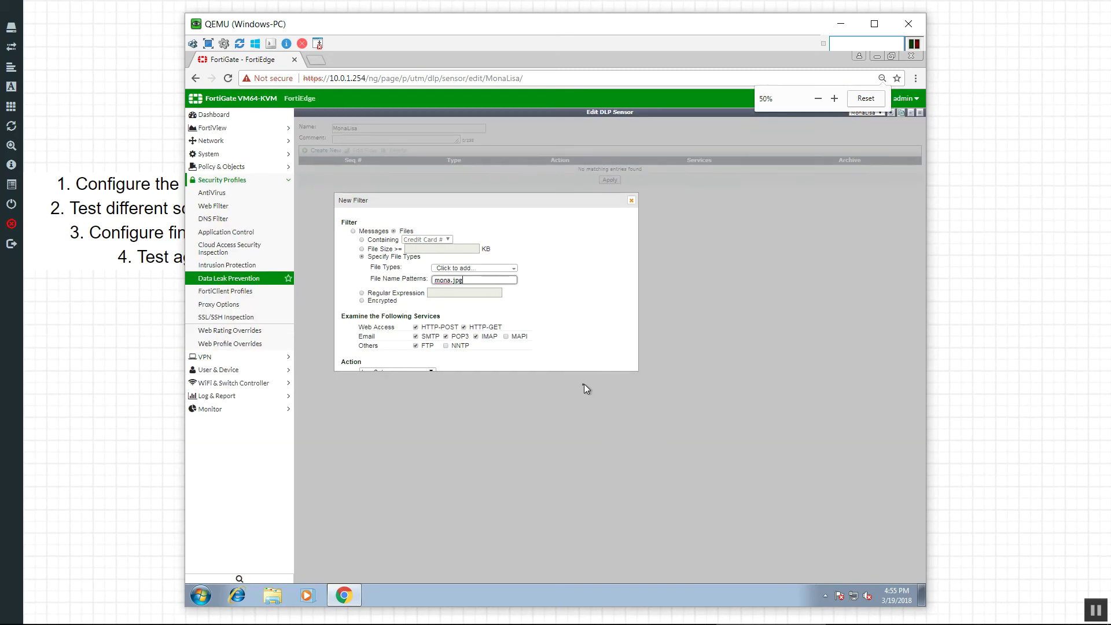
key(ctrl+minus)
key(ctrl+minus)
key(ctrl+plus)
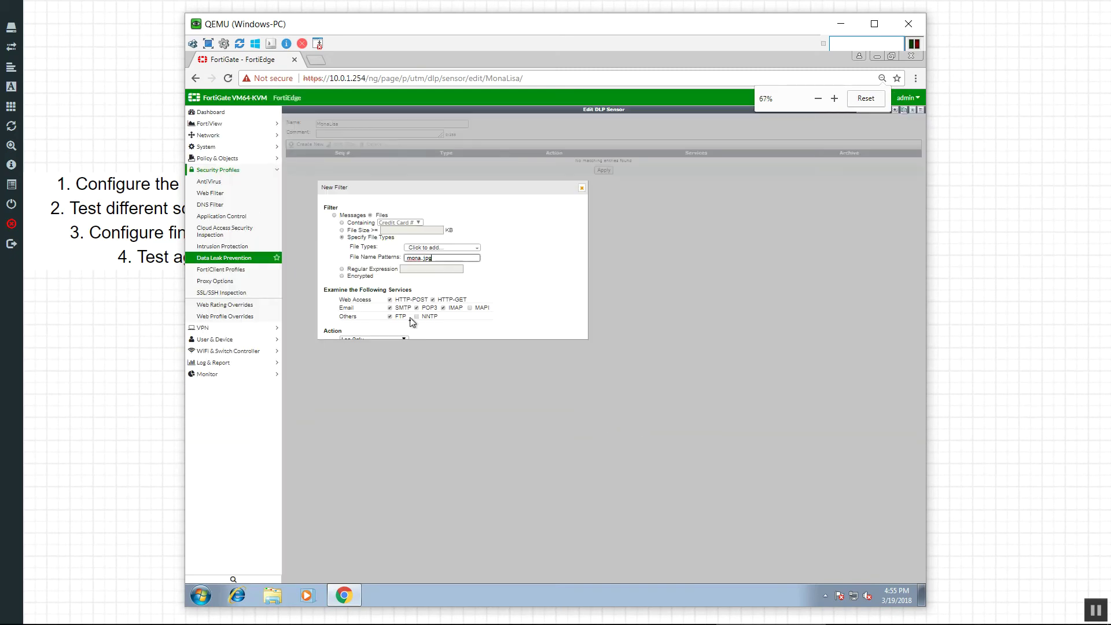
click(404, 338)
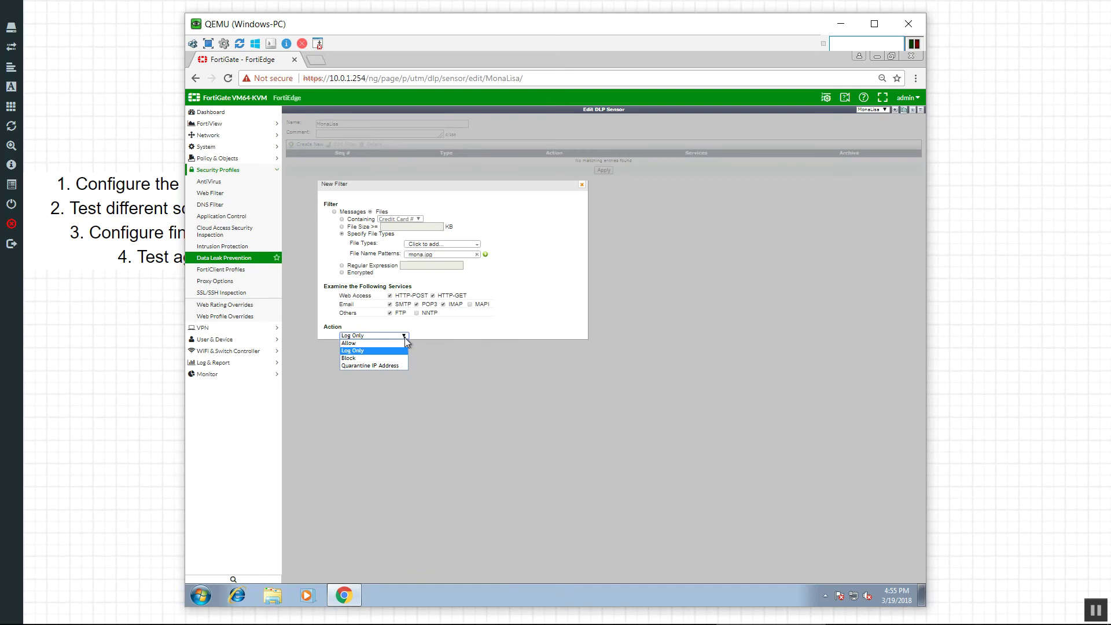
click(473, 336)
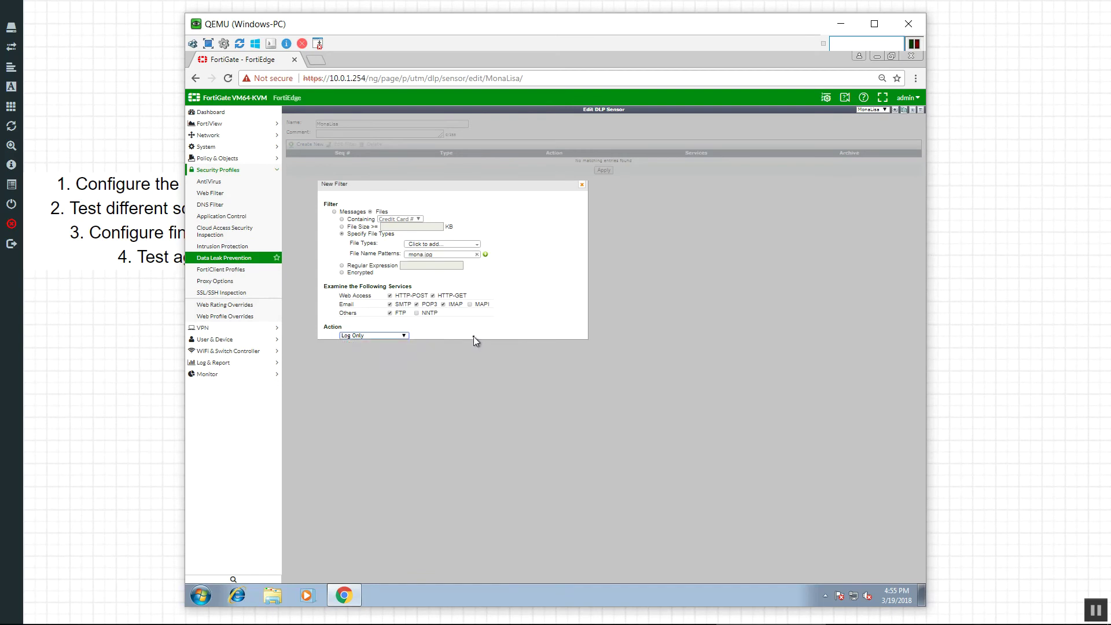
key(ctrl+plus)
key(ctrl+plus)
key(ctrl+plus)
key(ctrl+plus)
key(ctrl+plus)
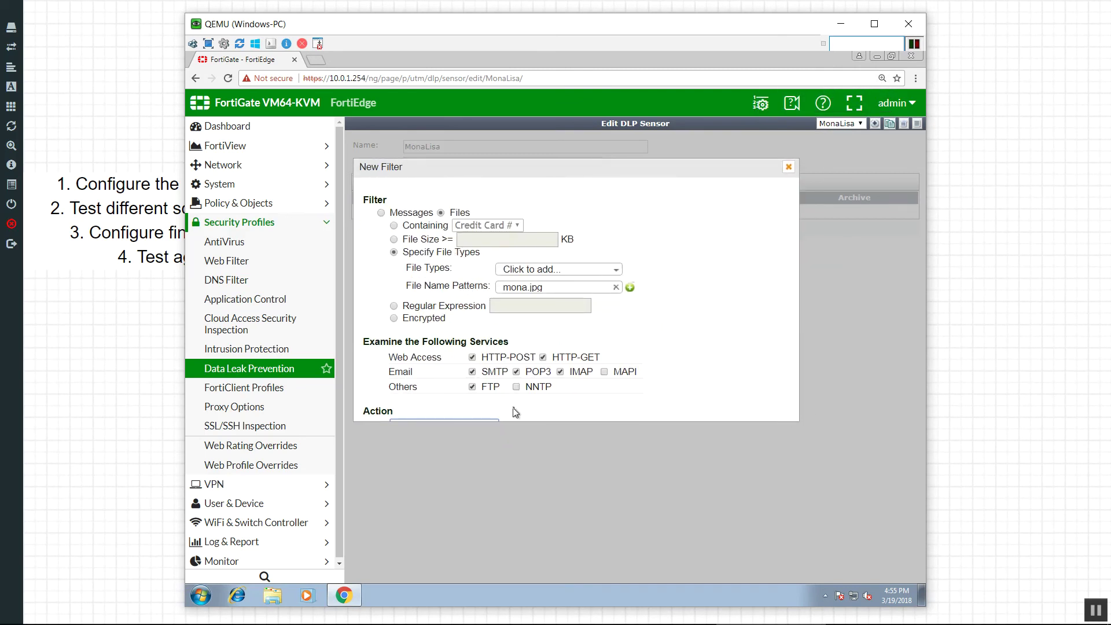
drag(681, 355, 675, 455)
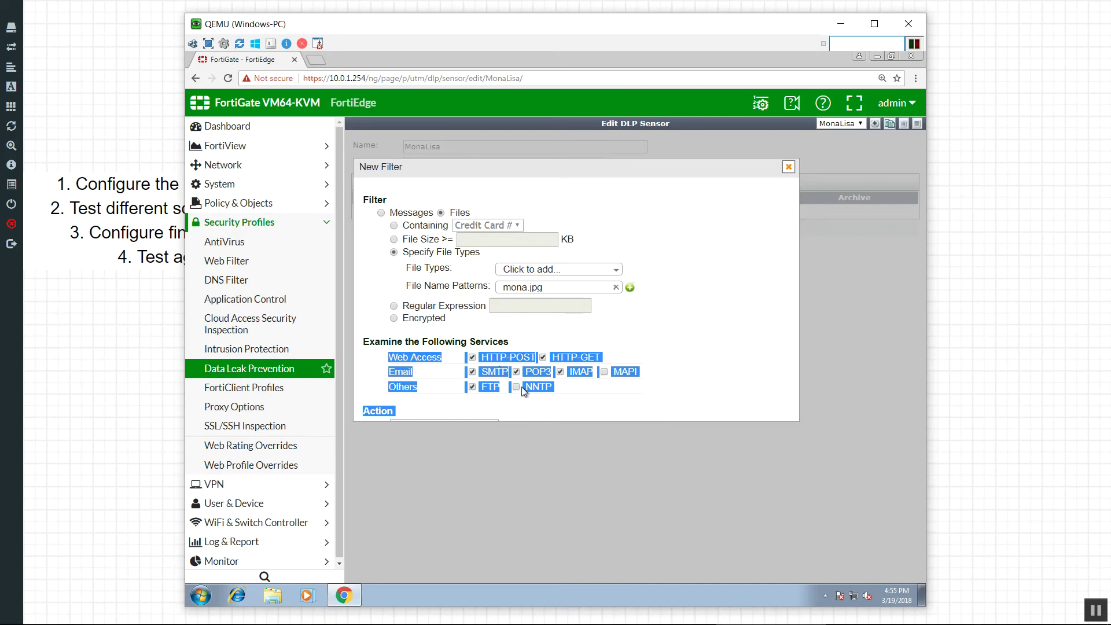
click(700, 324)
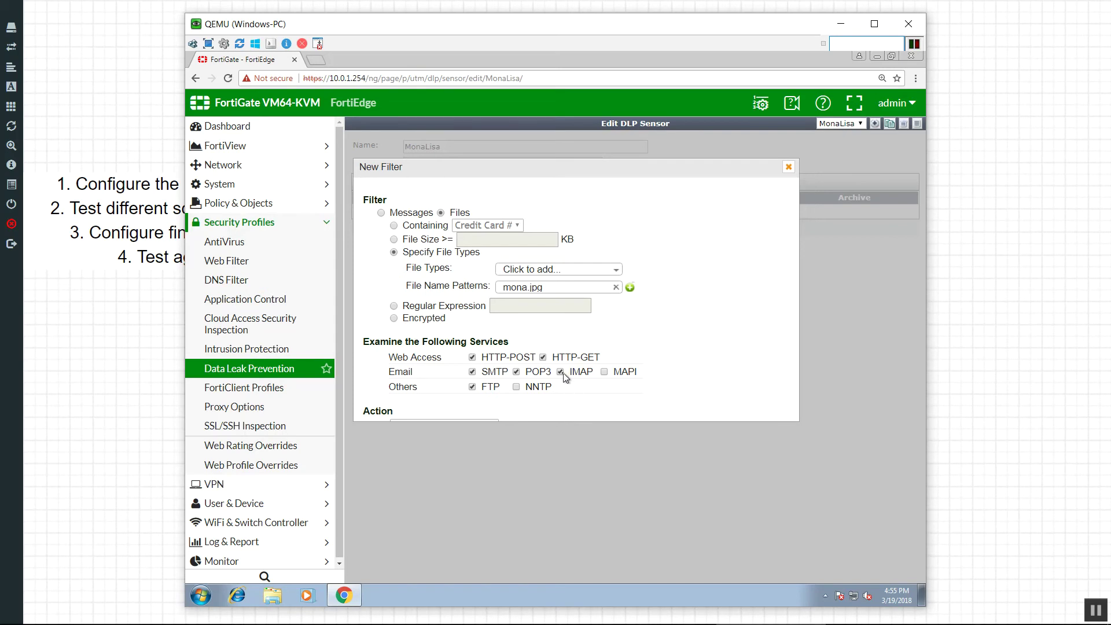
Step: Stop inspecting POP3 and set the filter action to Block
click(515, 372)
key(ctrl+minus)
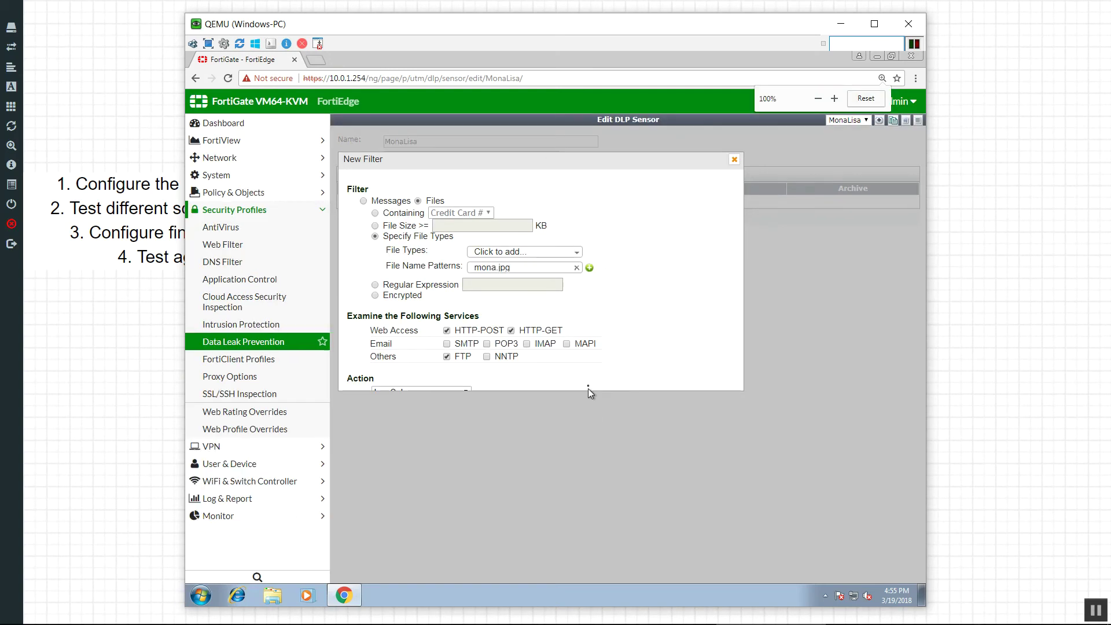
key(ctrl+minus)
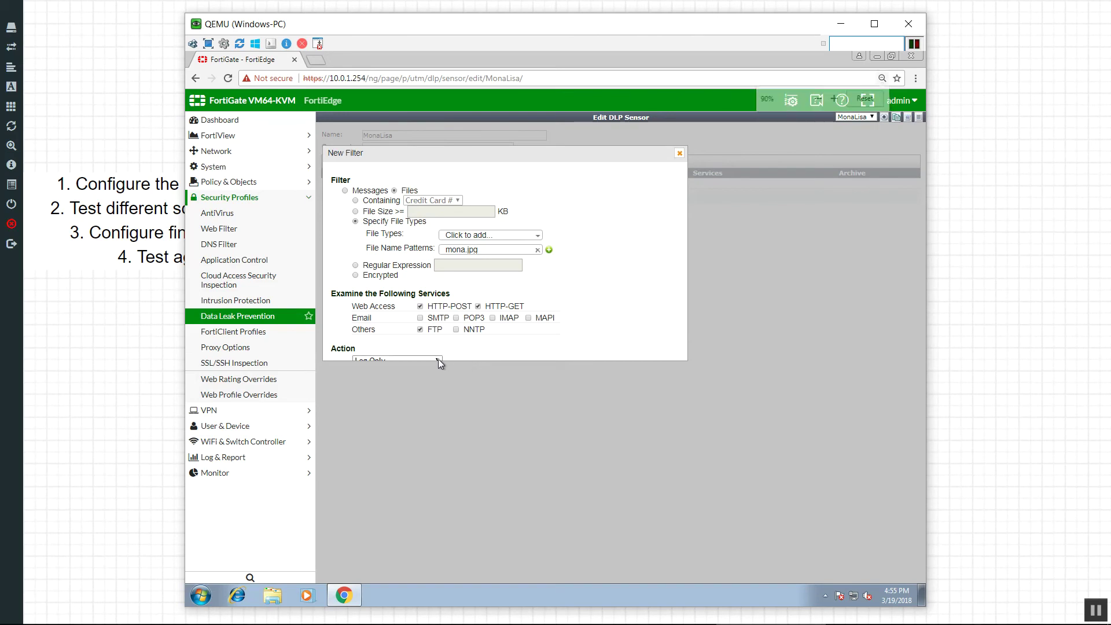
click(438, 359)
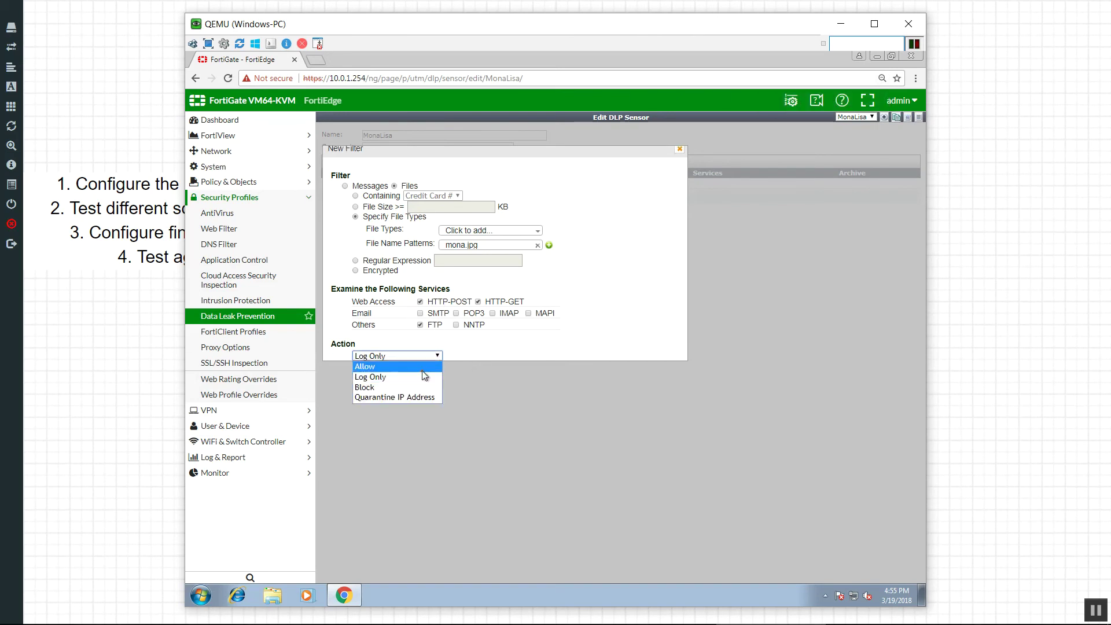
click(411, 387)
click(405, 356)
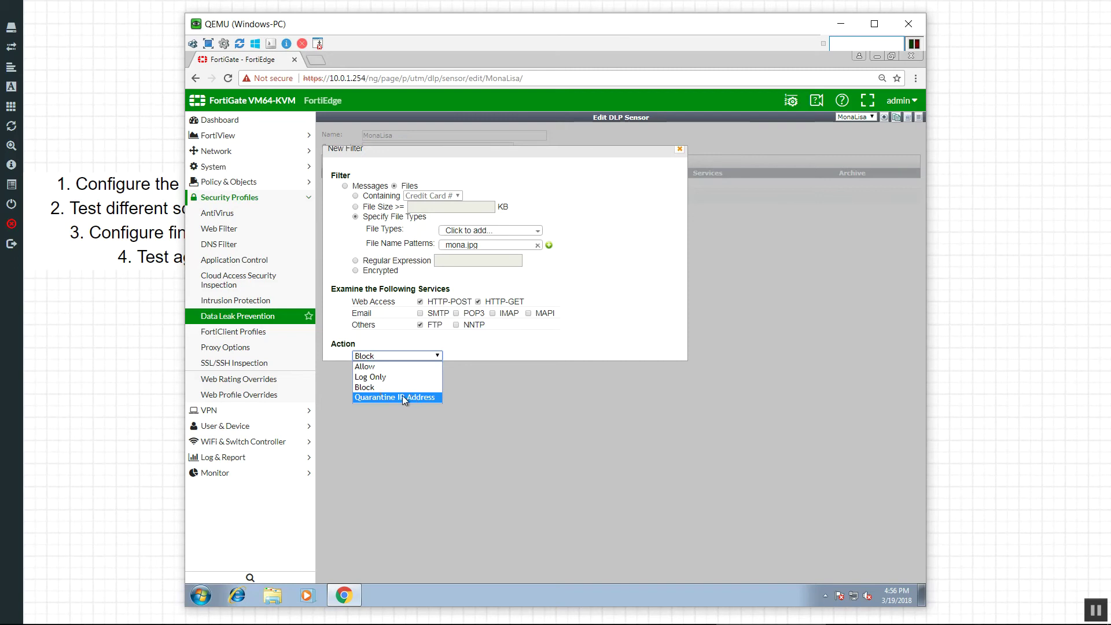
click(388, 388)
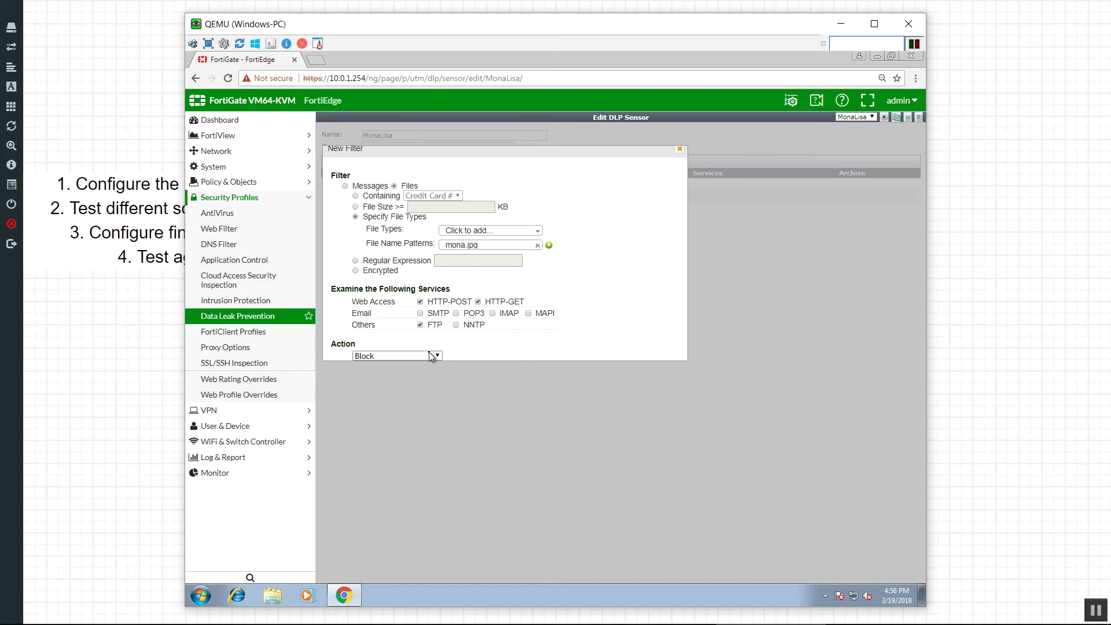
key(Tab)
key(Tab)
key(Tab)
key(Tab)
key(Tab)
key(Tab)
key(Tab)
key(Tab)
key(Tab)
key(Tab)
key(Tab)
key(Tab)
key(Tab)
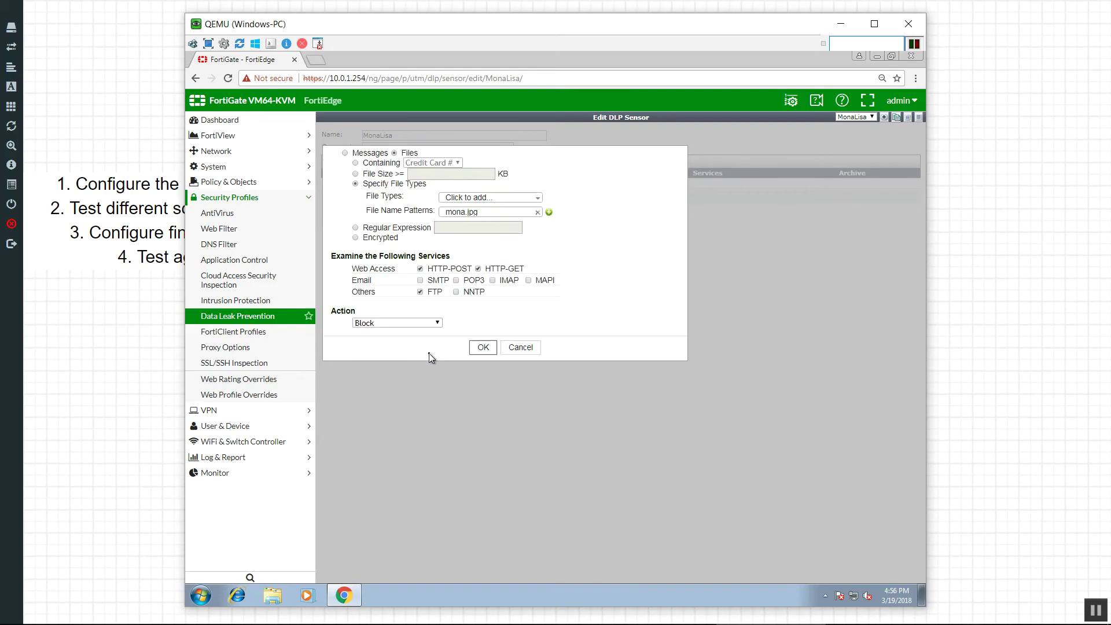
Step: Save the mona.jpg filter and check its Block row in the MonaLisa sensor
click(482, 348)
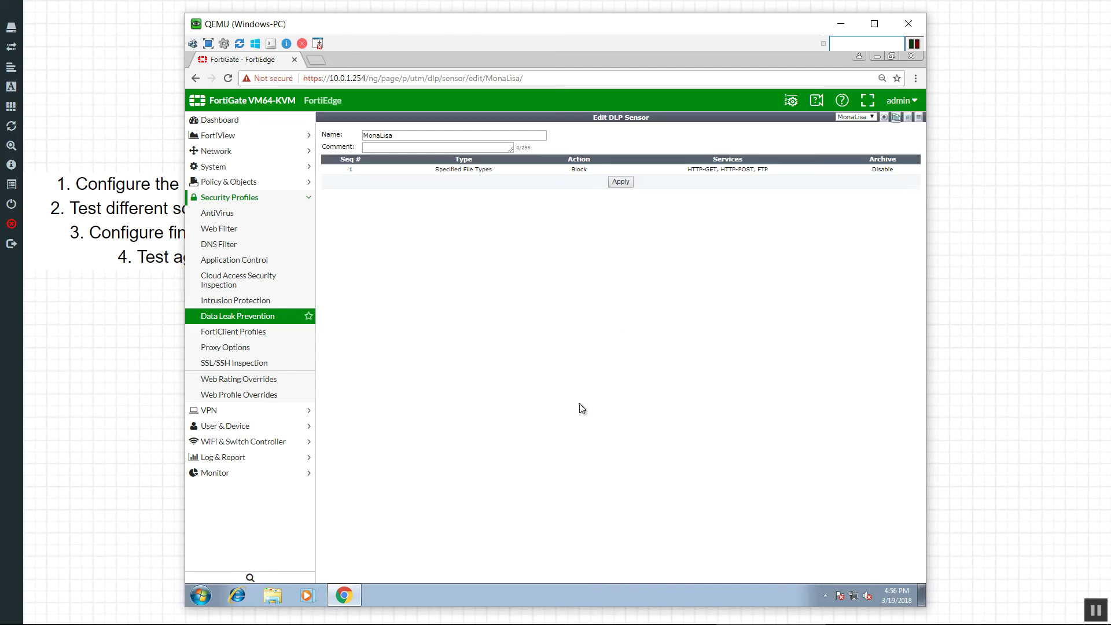
key(ctrl+plus)
key(ctrl+plus)
key(ctrl+plus)
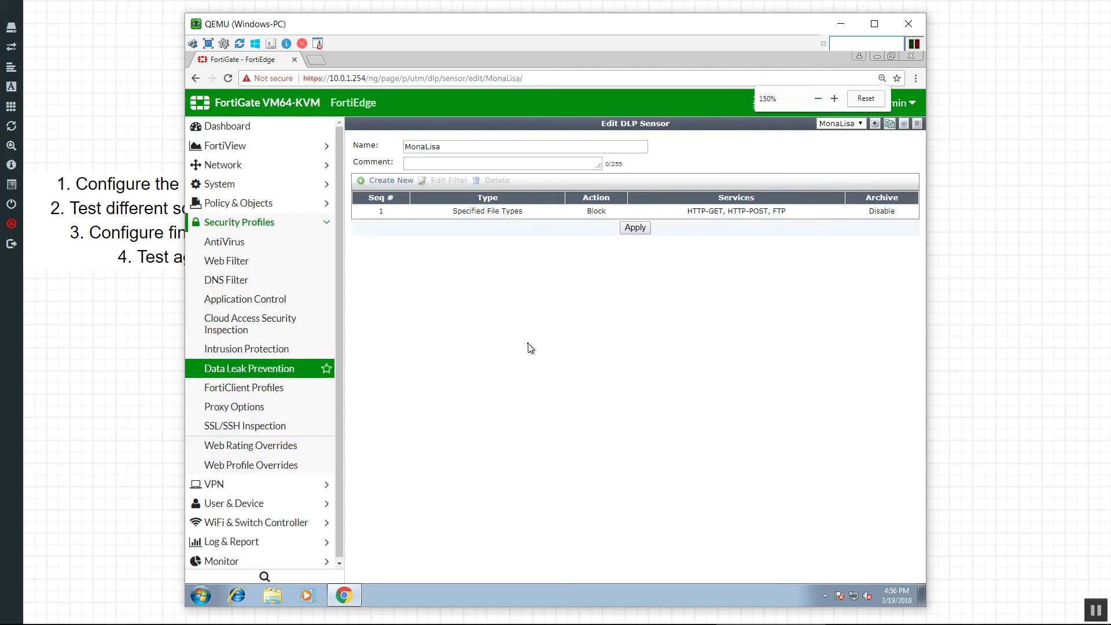
key(ctrl+minus)
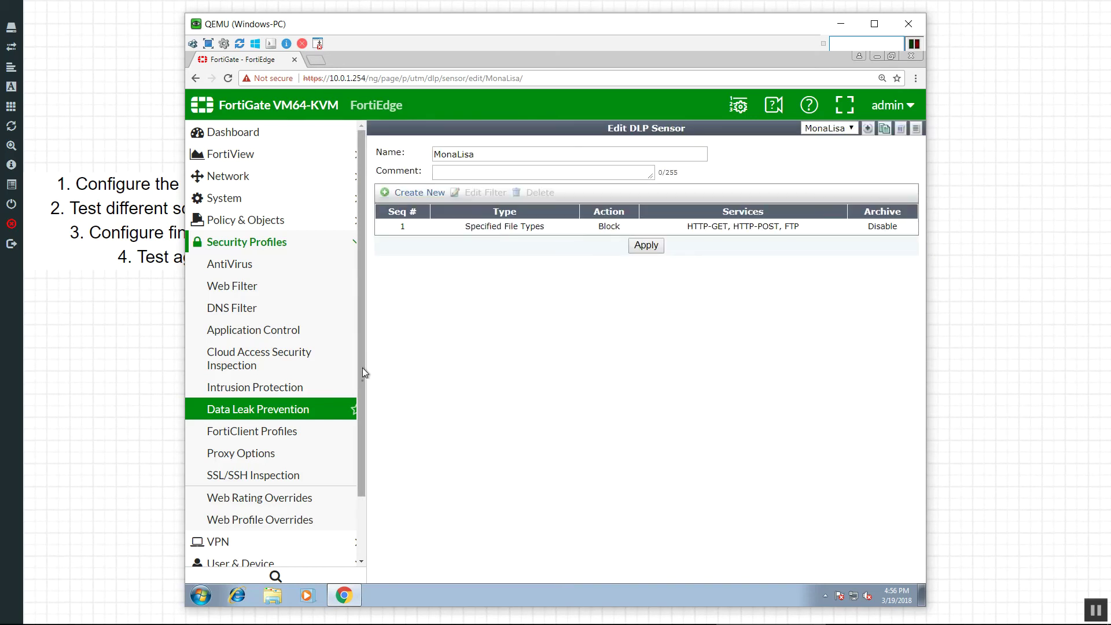
drag(362, 367, 362, 463)
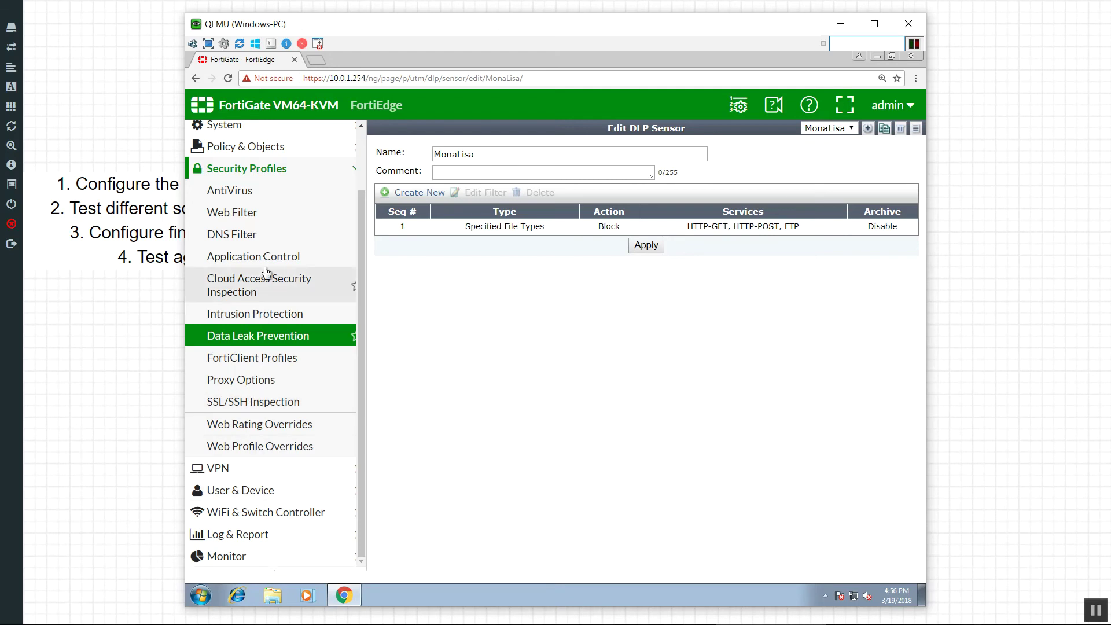
scroll(272, 289, up, 2)
click(260, 205)
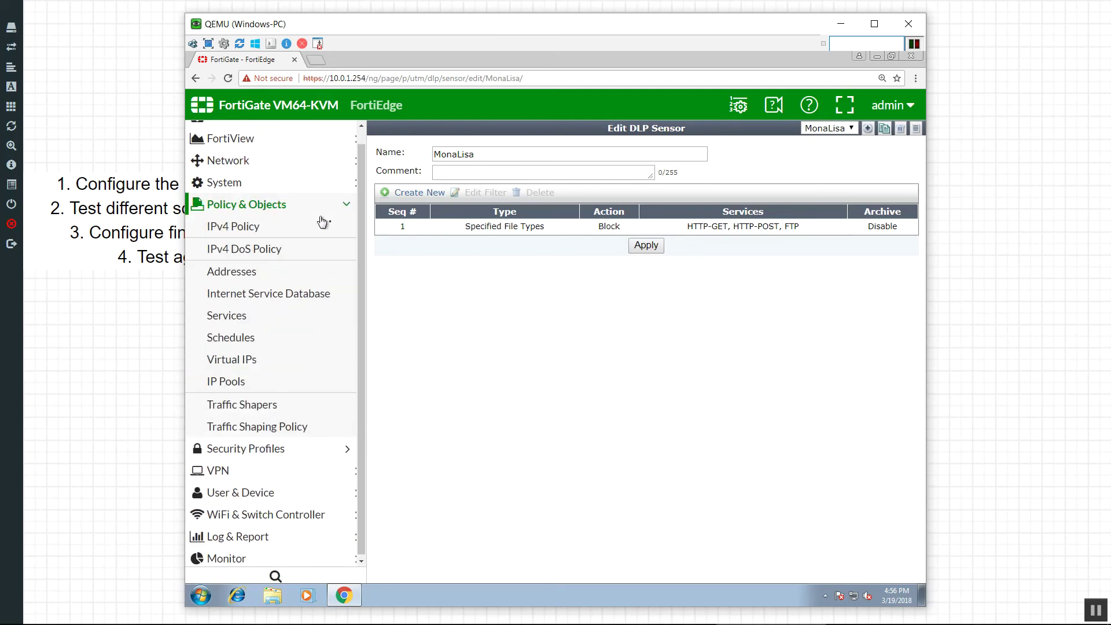
Step: Enable DLP on the InternetAccess IPv4 policy with the MonaLisa sensor
click(341, 231)
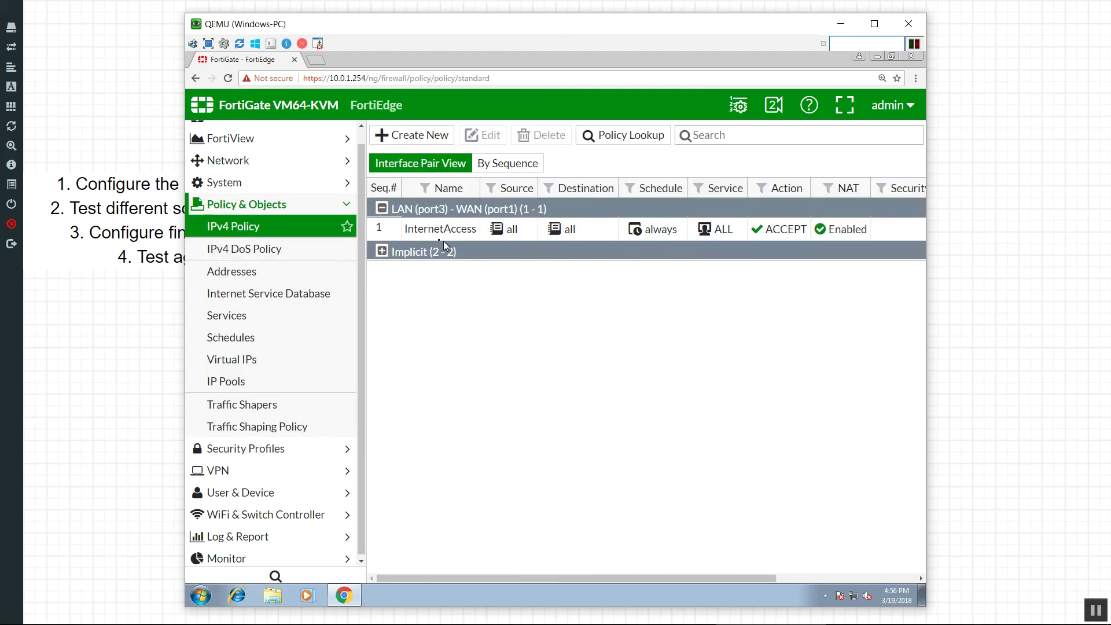
double_click(424, 231)
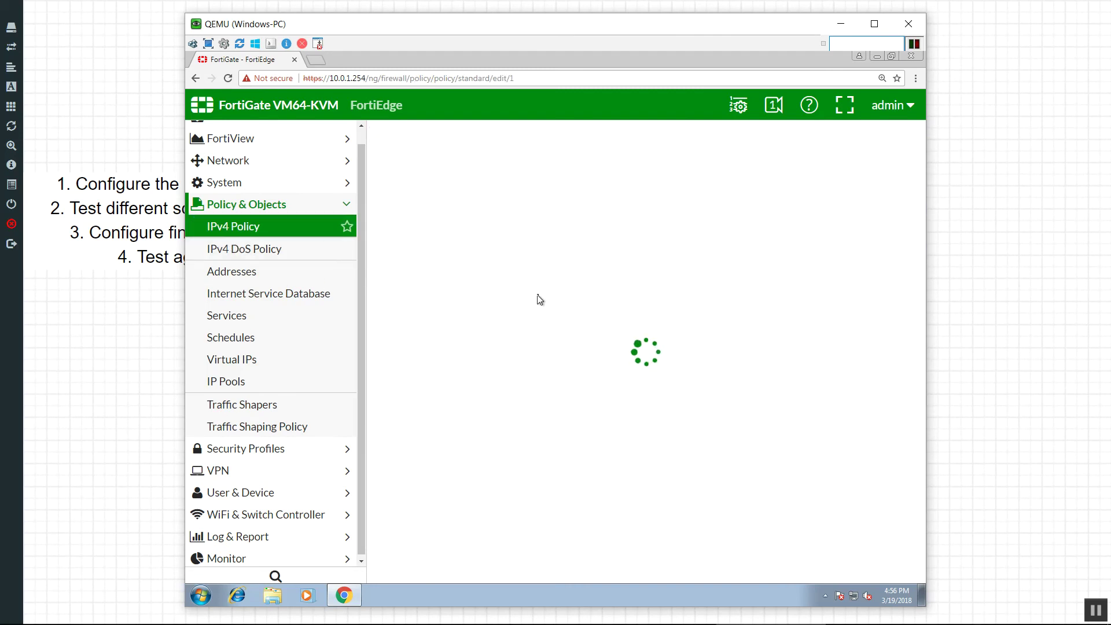
scroll(605, 356, down, 2)
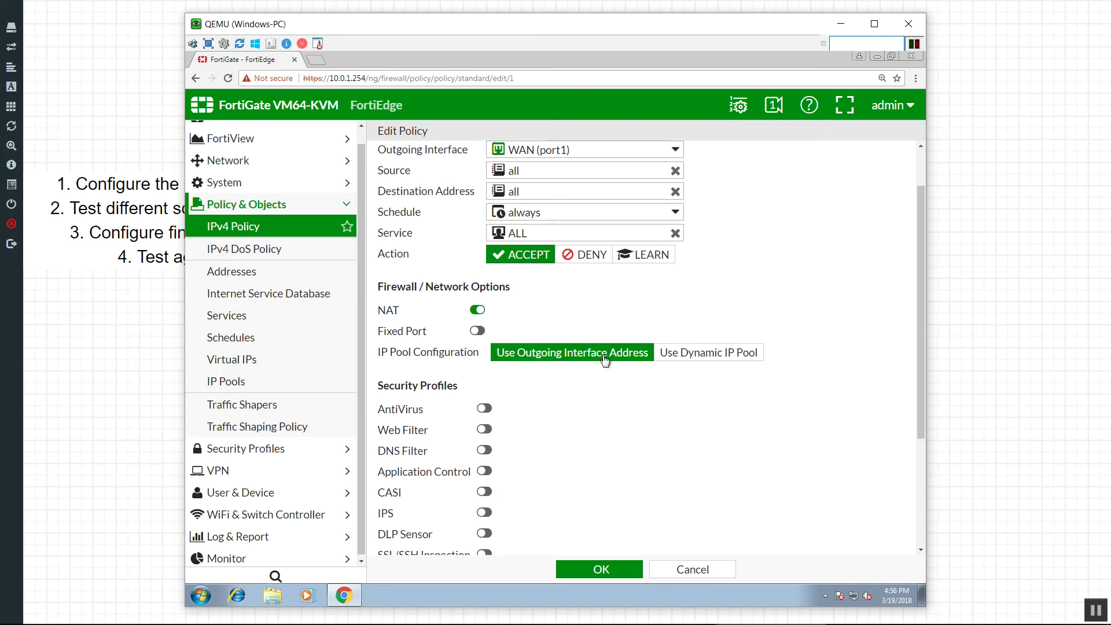
scroll(606, 379, down, 1)
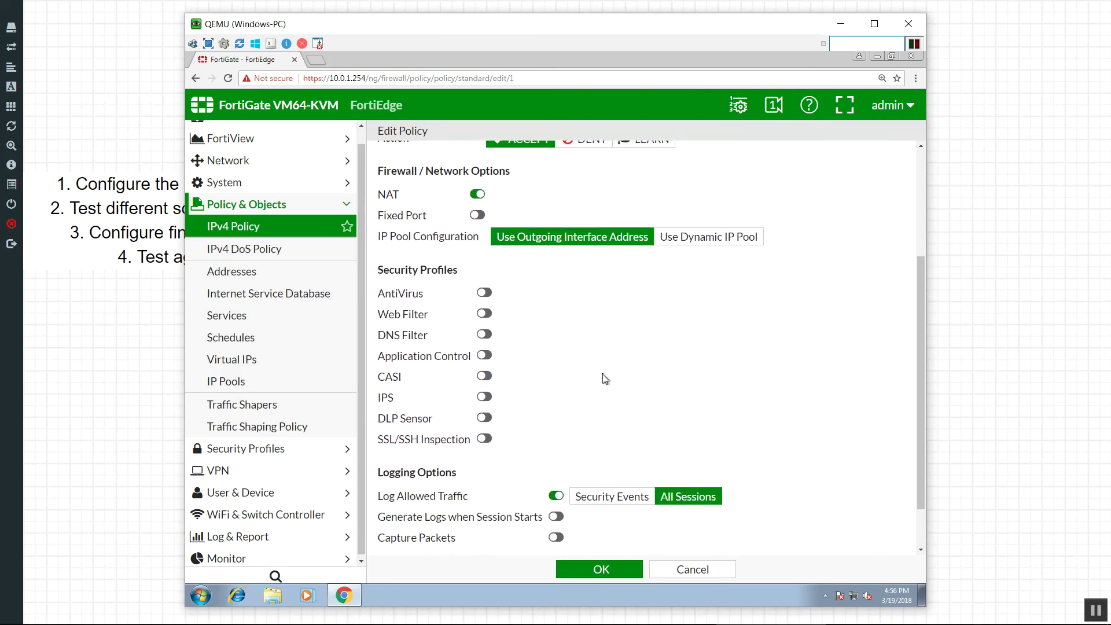
click(485, 417)
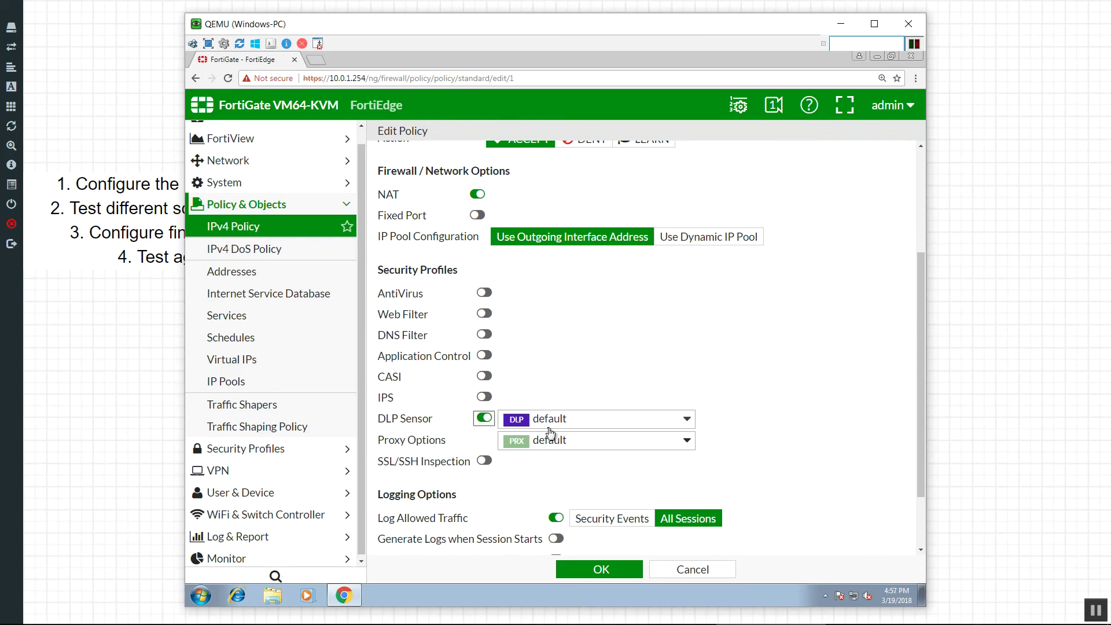
click(548, 426)
click(578, 462)
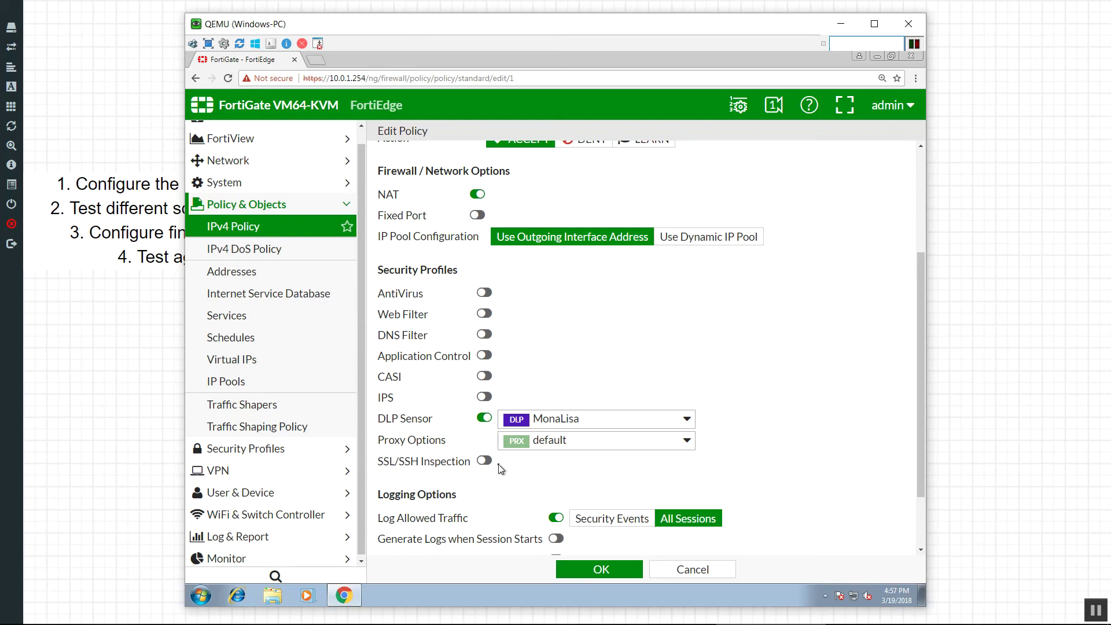
Step: Set Log Allowed Traffic to Security Events and save the policy
scroll(510, 478, down, 1)
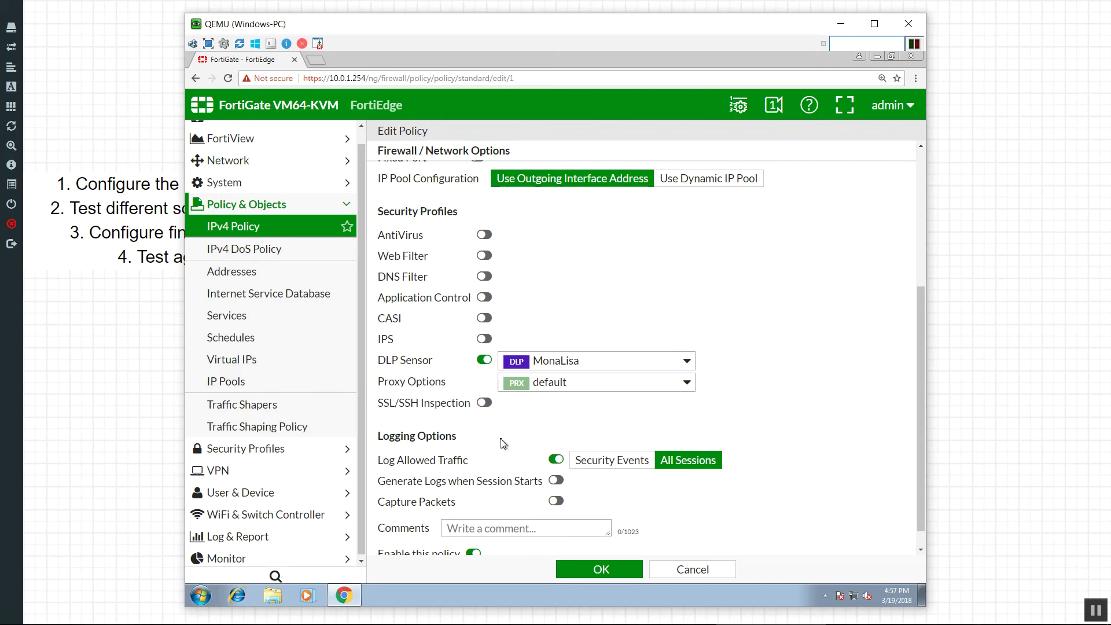
scroll(502, 443, down, 1)
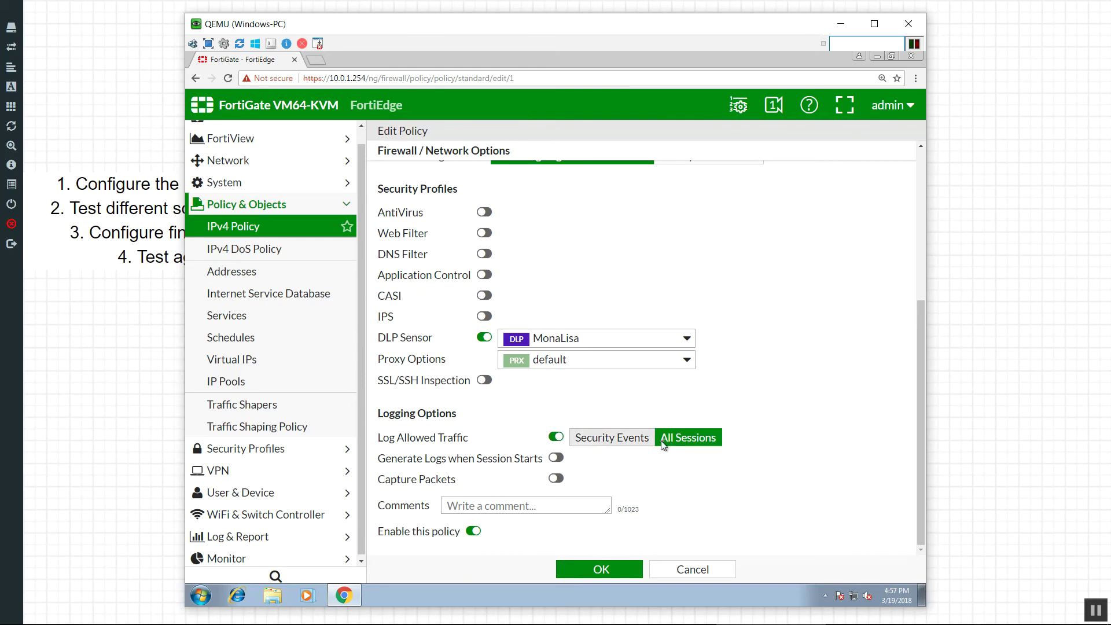
click(629, 444)
click(604, 572)
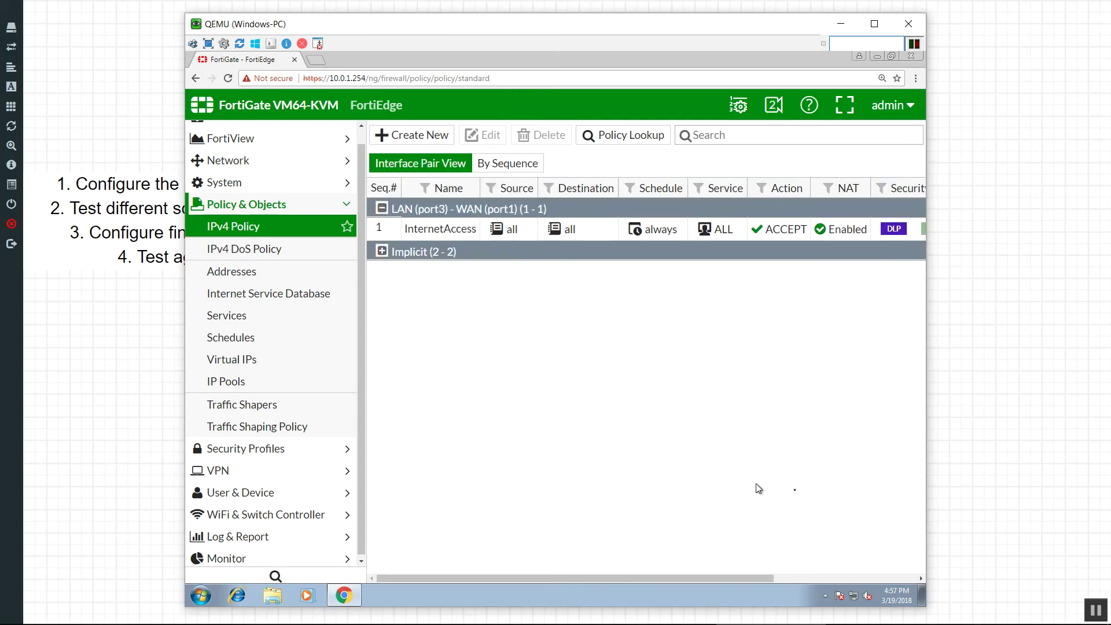
Step: Check the policy's Security Profiles and Log columns, then minimize the Windows-PC console
click(828, 578)
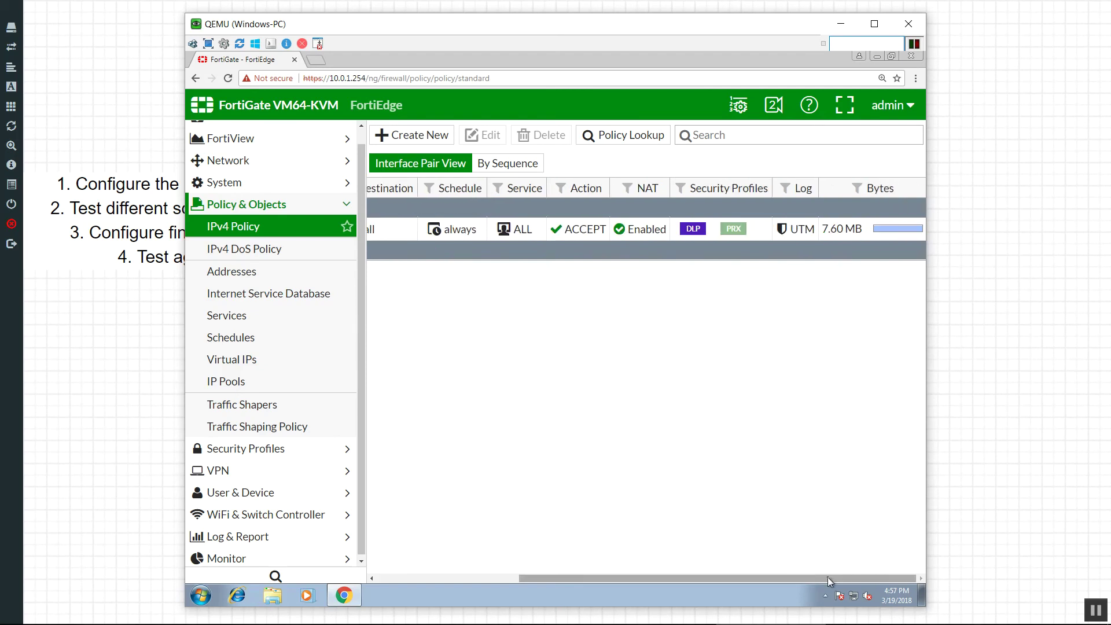
mouse_move(802, 578)
mouse_down()
mouse_move(590, 547)
mouse_move(799, 560)
mouse_up()
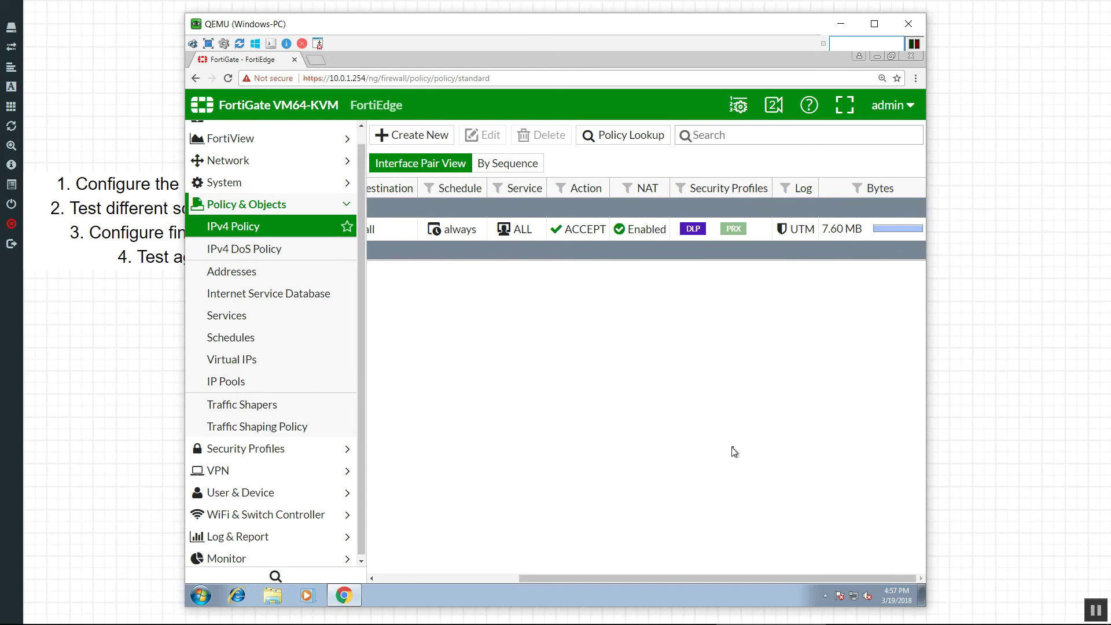
click(842, 24)
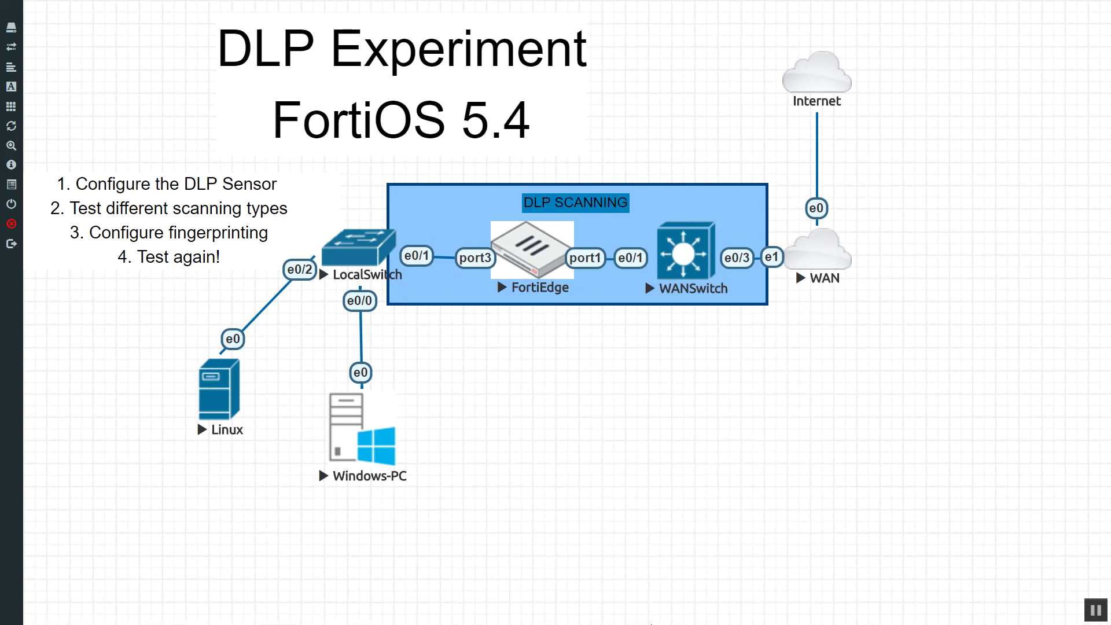
Step: Open the empty shareme on mgmt-pc1 share in Linux, then return to the Windows-PC console
key(alt+Tab)
key(Tab)
key(Tab)
key(Tab)
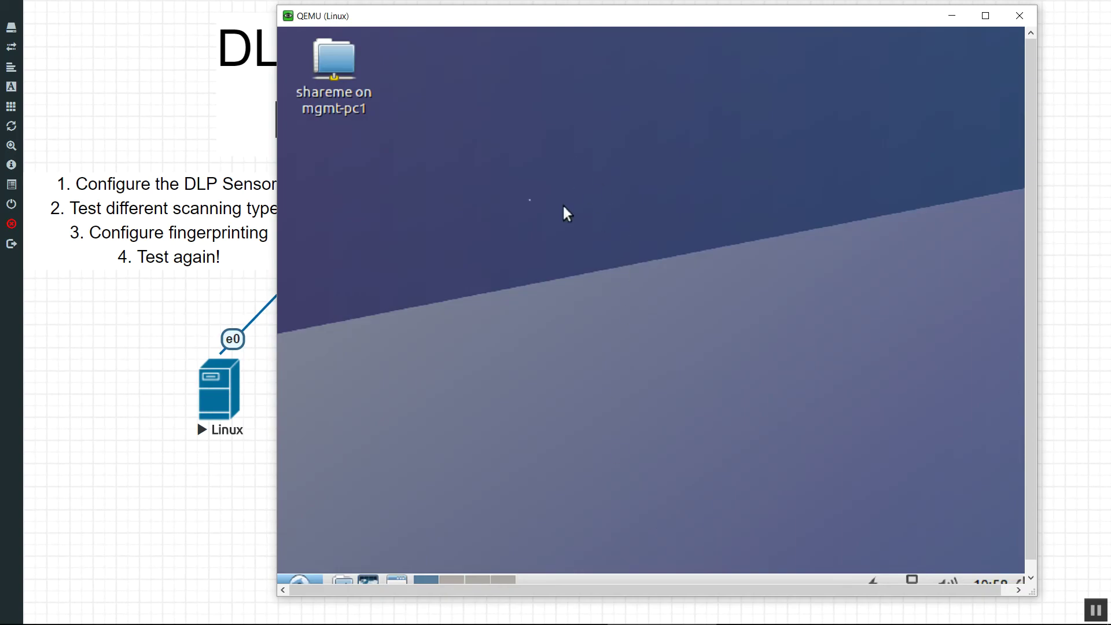
double_click(351, 70)
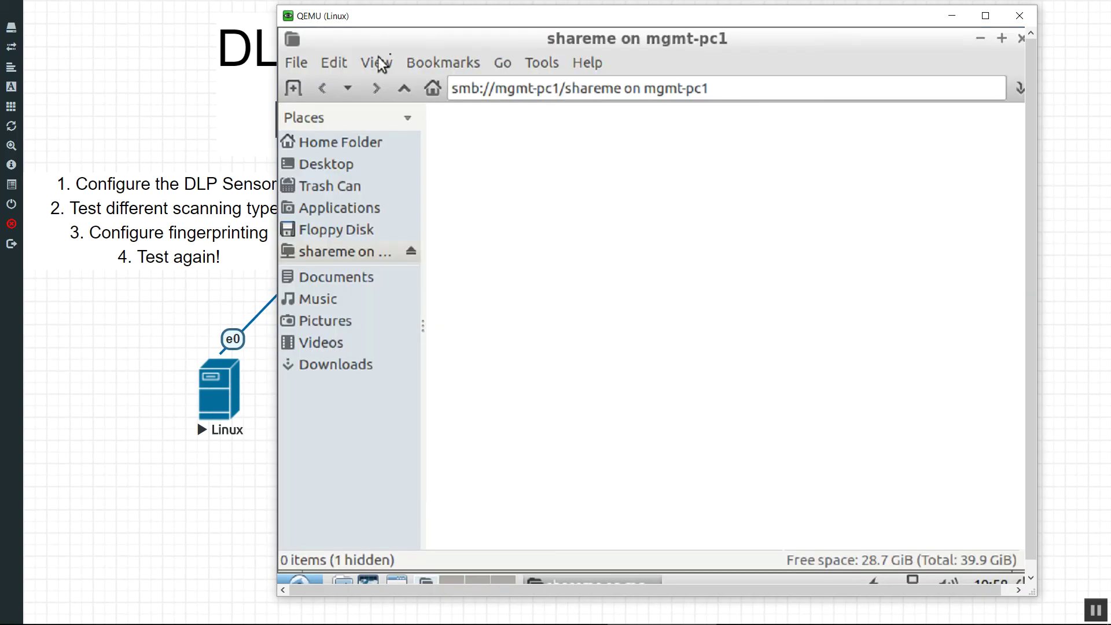
drag(489, 206, 613, 121)
drag(389, 41, 535, 43)
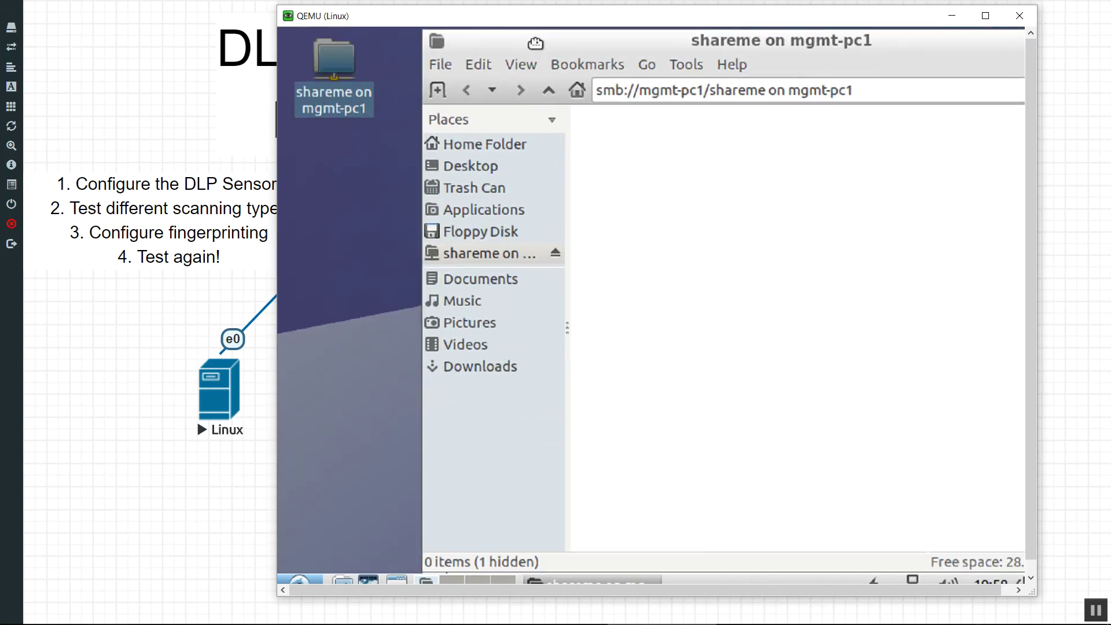
drag(614, 145, 730, 261)
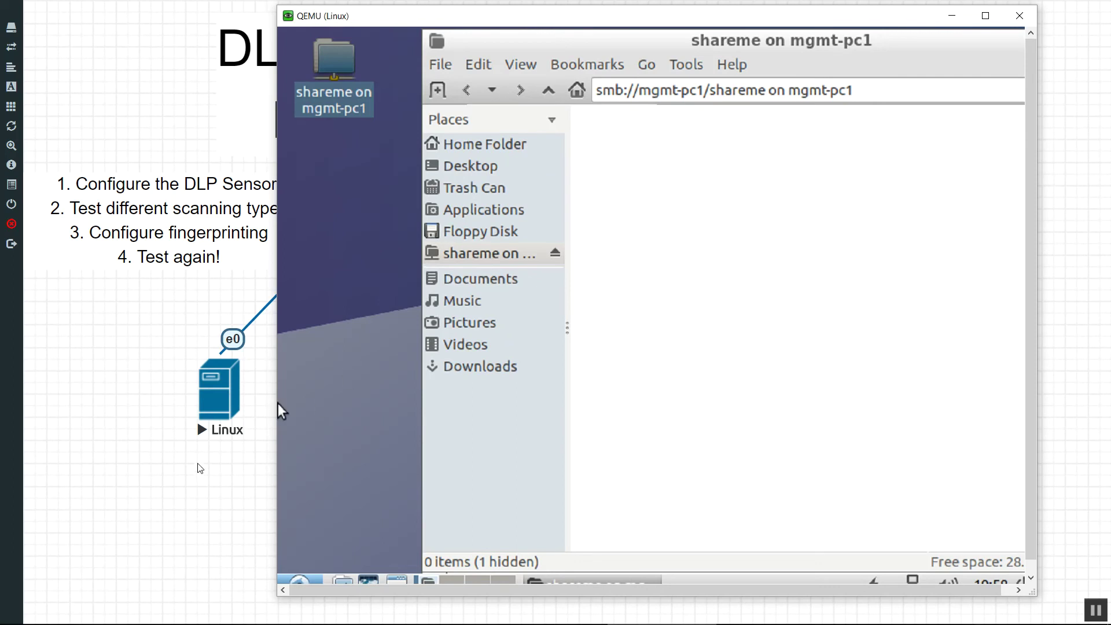
click(270, 467)
click(368, 460)
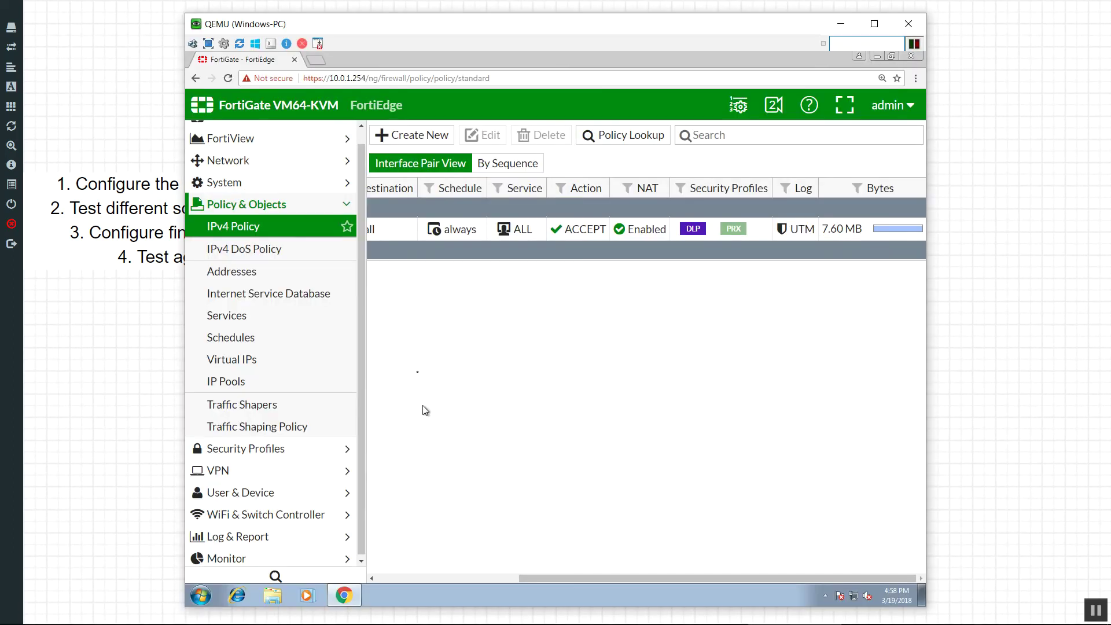
Step: Copy the mona picture from the Windows desktop
click(877, 56)
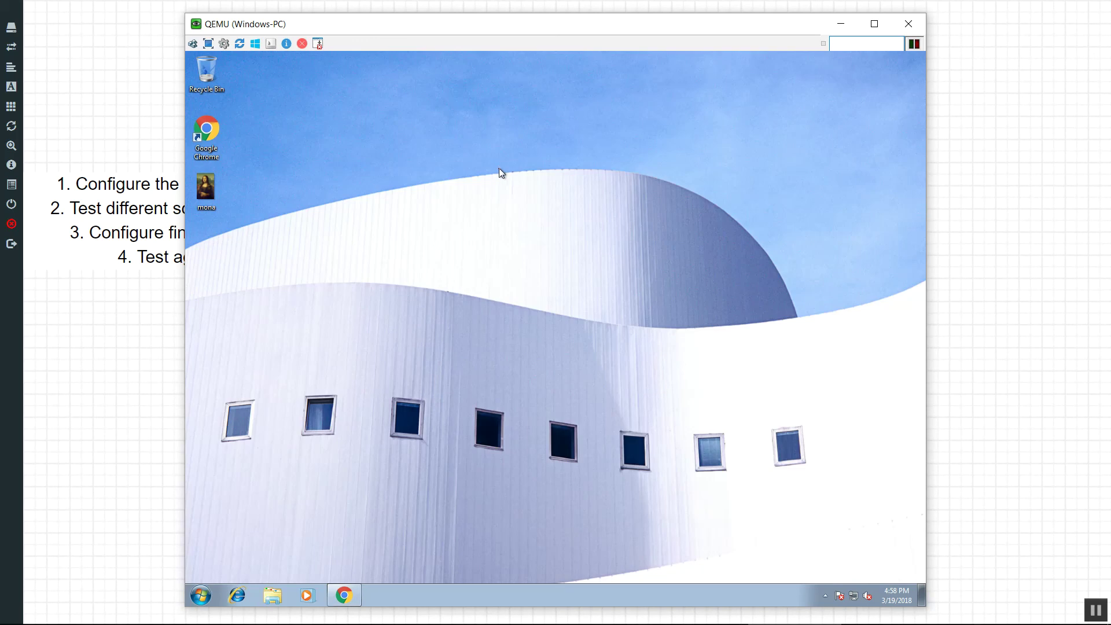
right_click(212, 197)
click(285, 370)
click(348, 277)
click(275, 594)
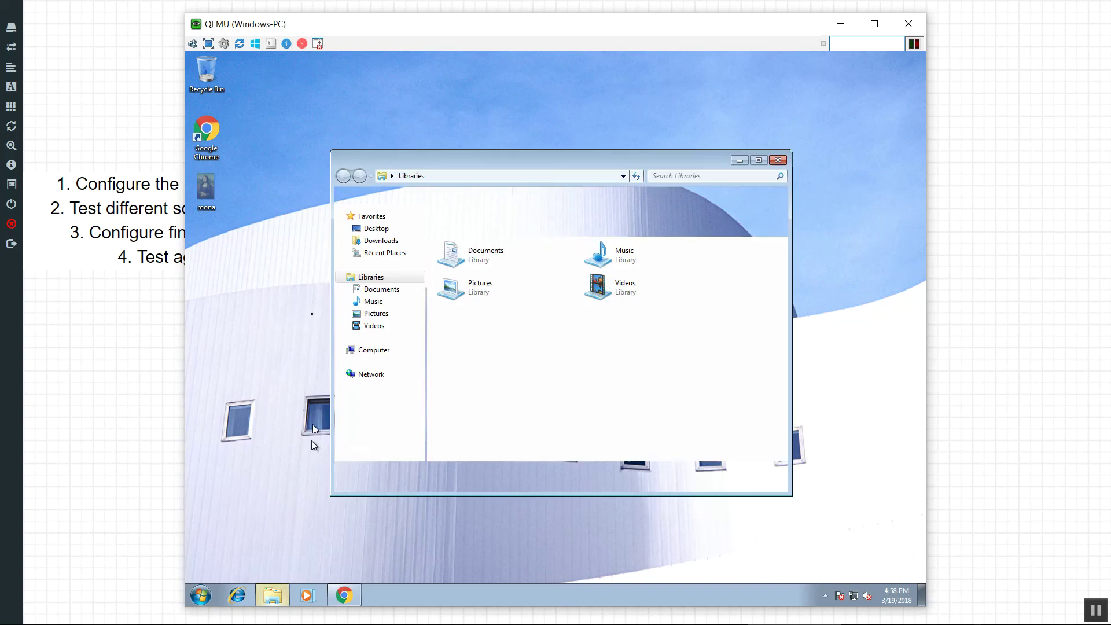
right_click(202, 178)
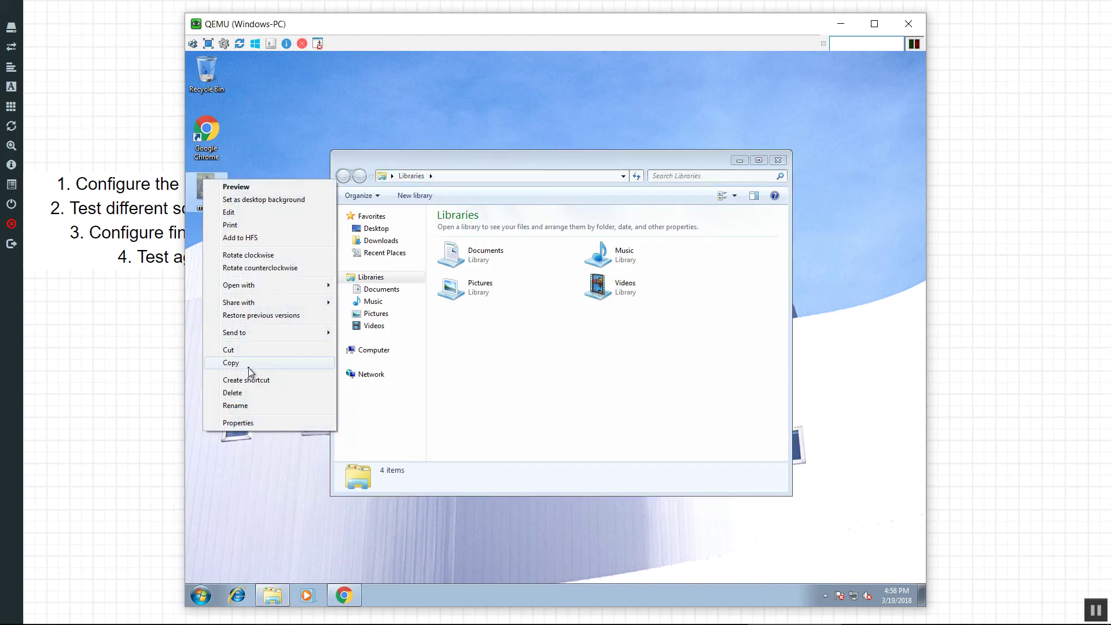
click(292, 365)
Step: Paste mona into C:\ShareMe and minimize the Windows-PC console
click(385, 354)
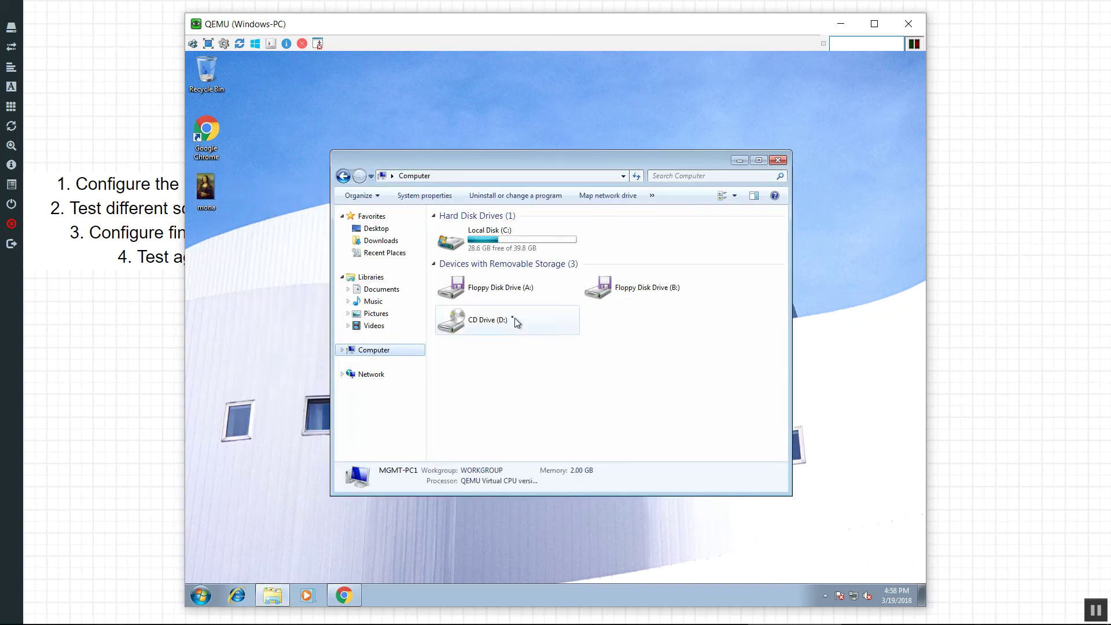
double_click(517, 240)
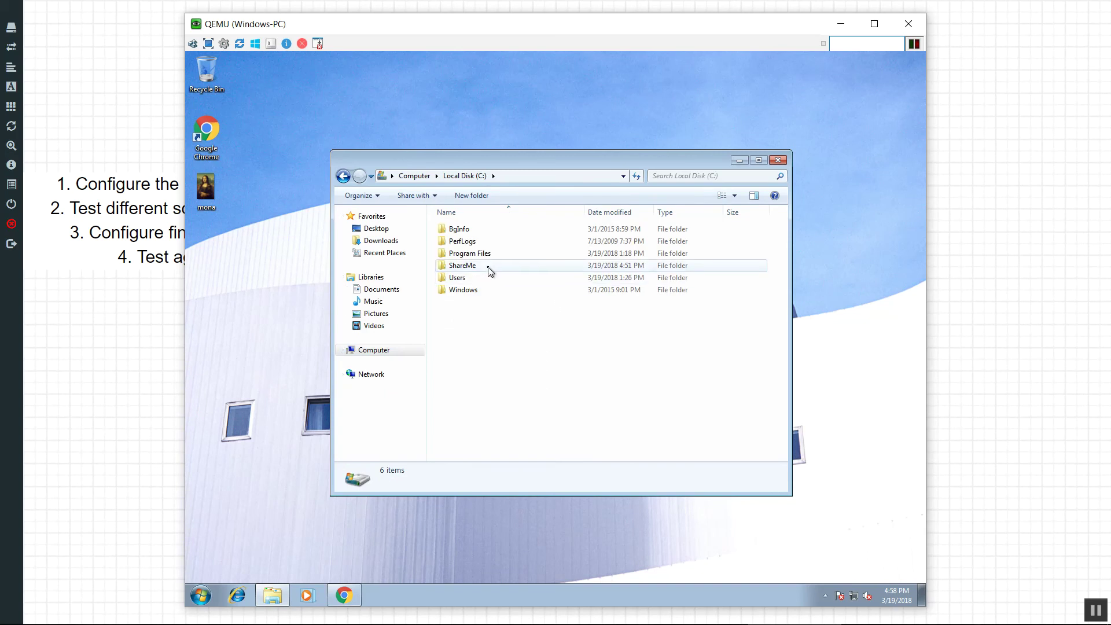
double_click(488, 267)
right_click(495, 301)
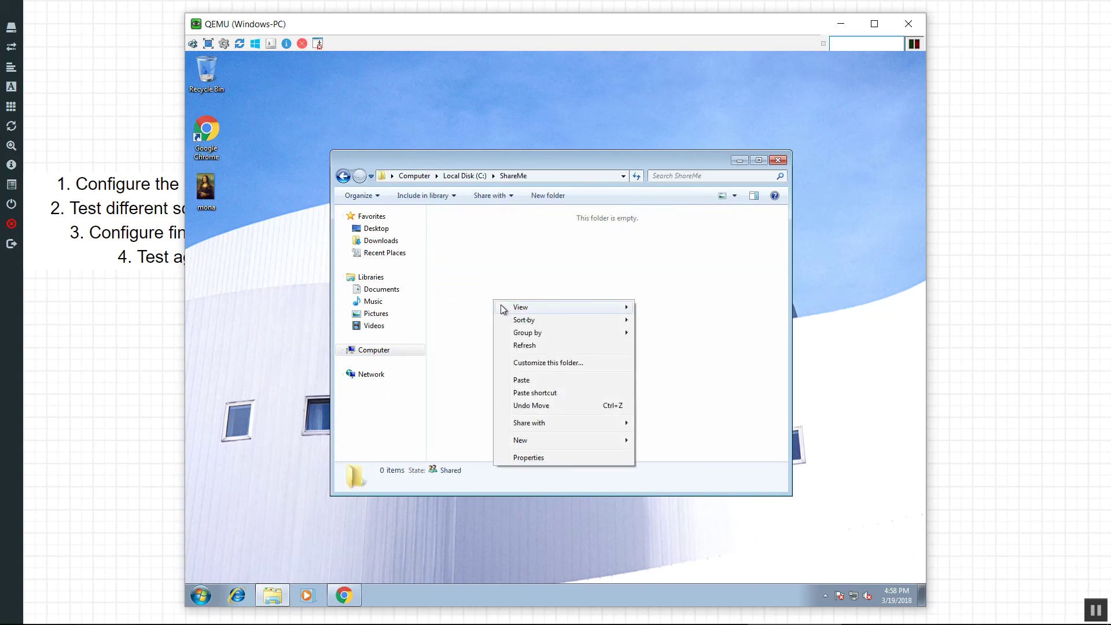
click(552, 380)
click(559, 359)
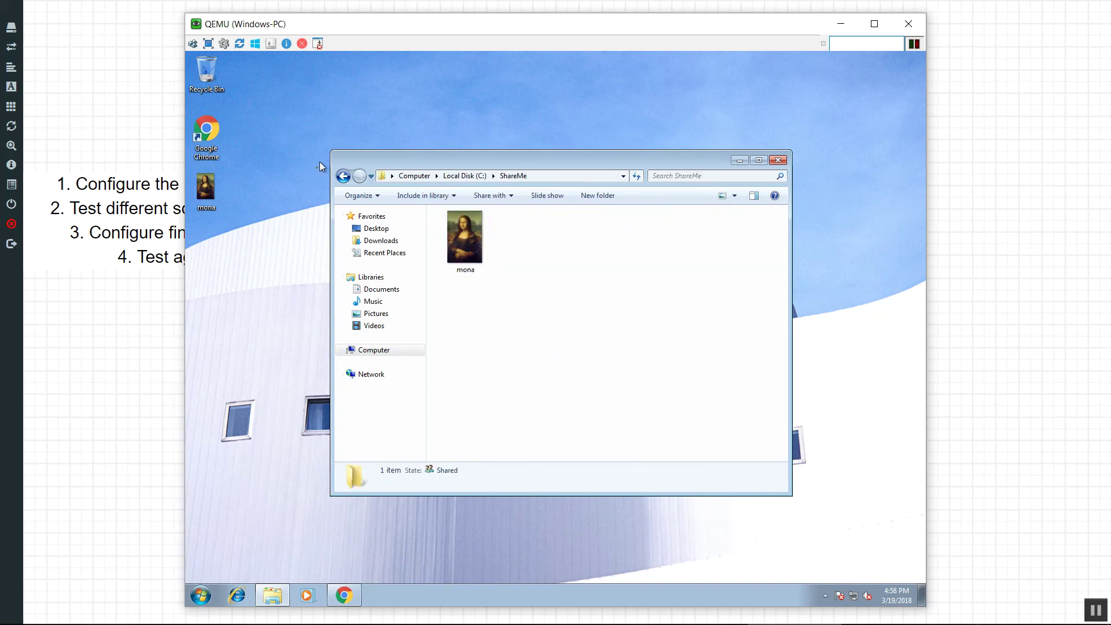
click(184, 425)
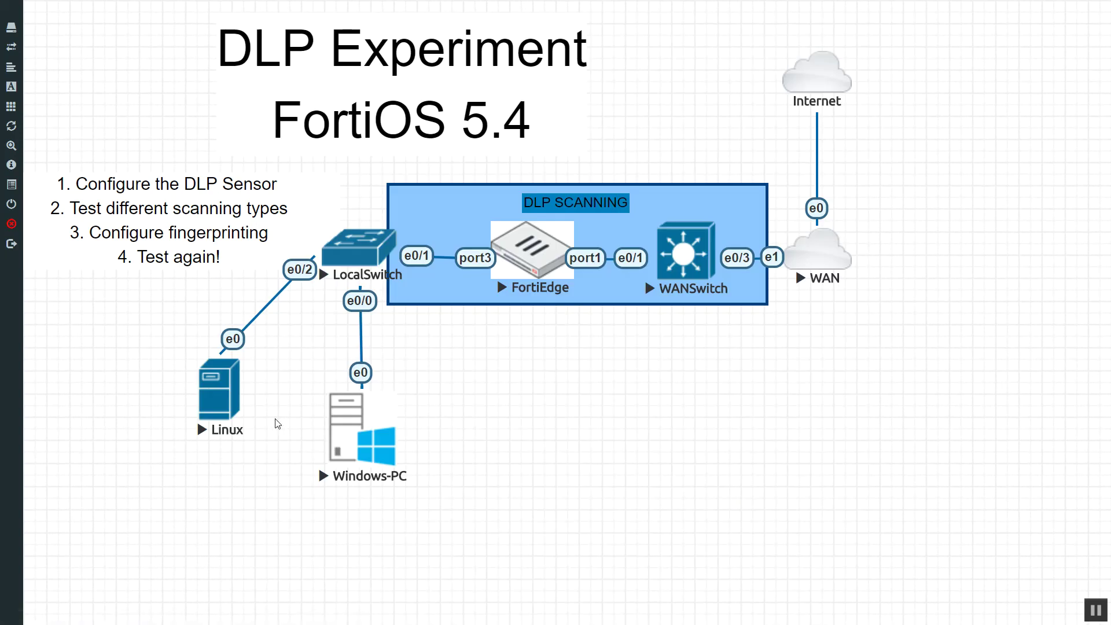
Step: Preview mona.jpg from the shareme share in the Linux VM
key(alt+Tab)
key(alt+Tab)
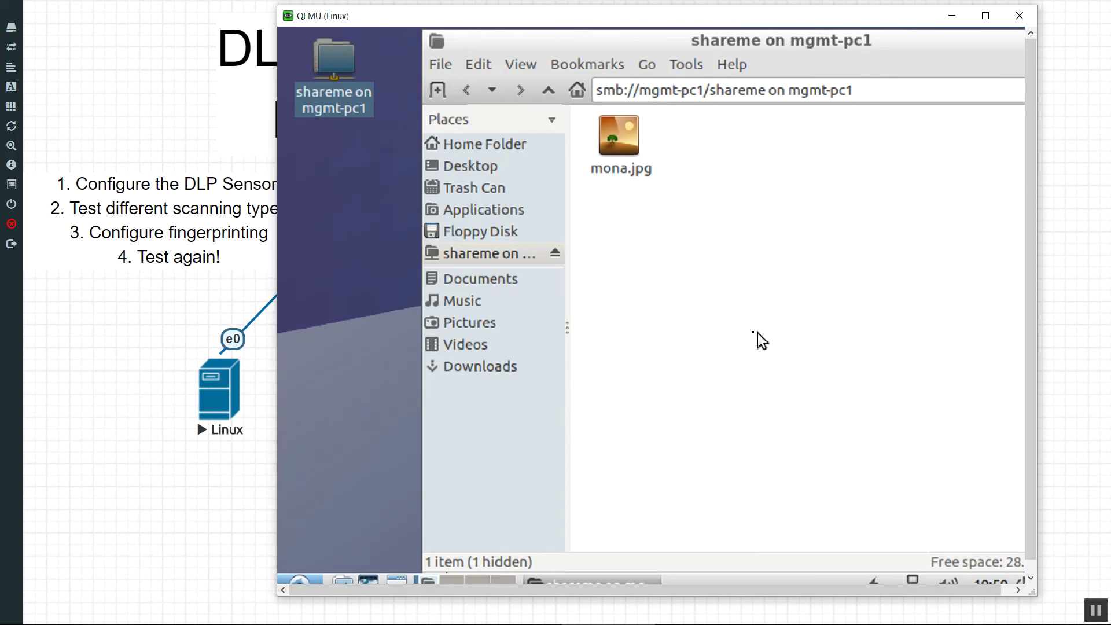
double_click(636, 151)
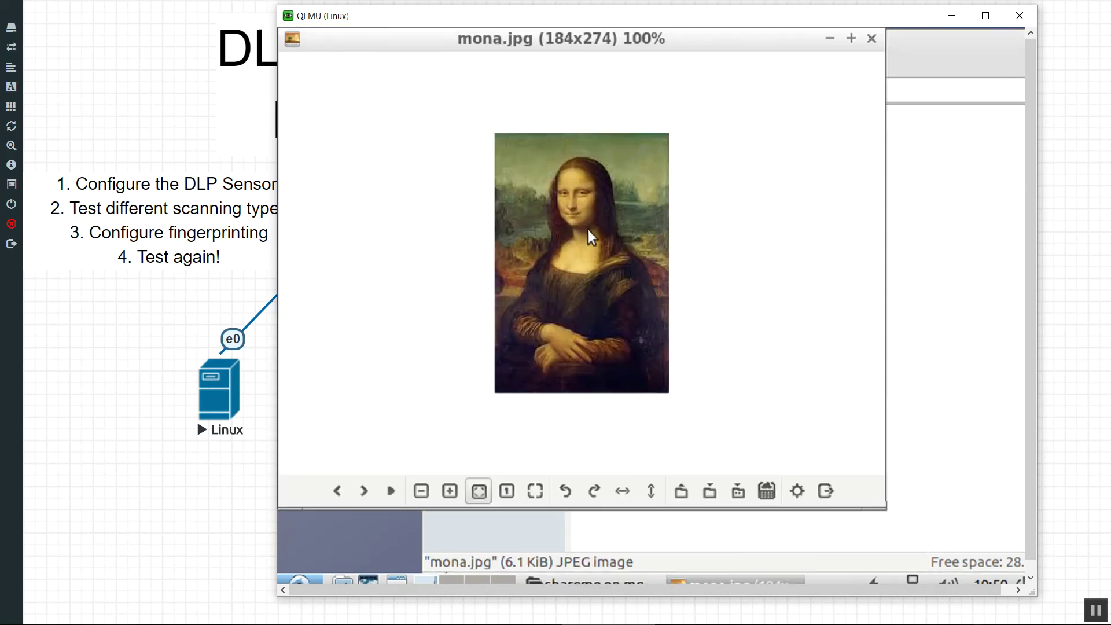
click(871, 38)
Step: Copy mona.jpg onto the Linux desktop and close the file manager
drag(636, 144, 373, 203)
click(437, 42)
click(441, 53)
drag(751, 46, 667, 49)
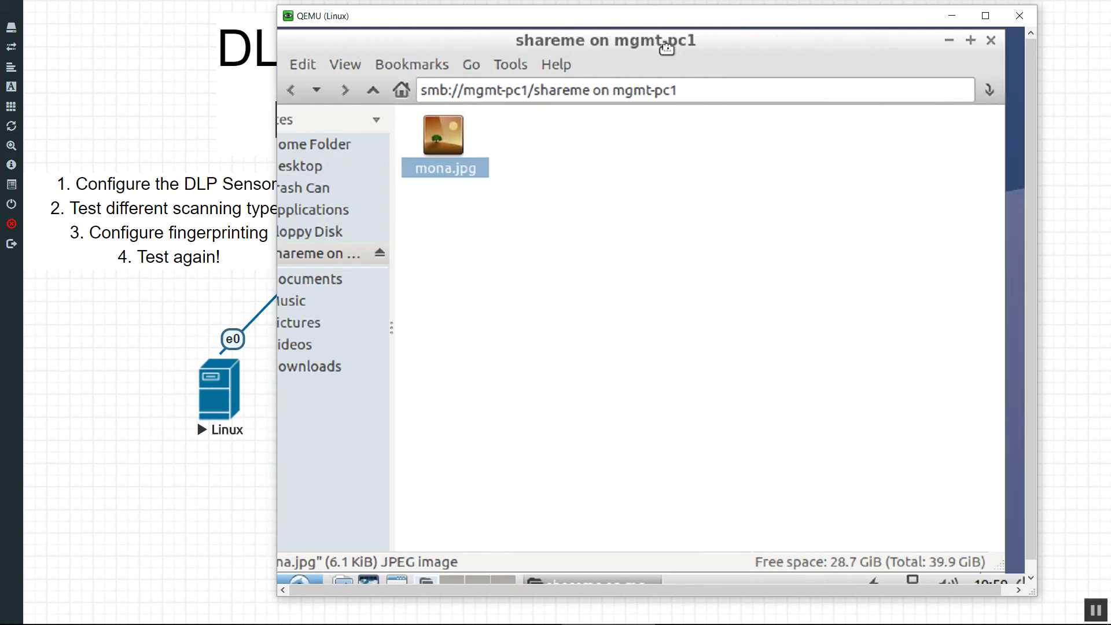
click(991, 41)
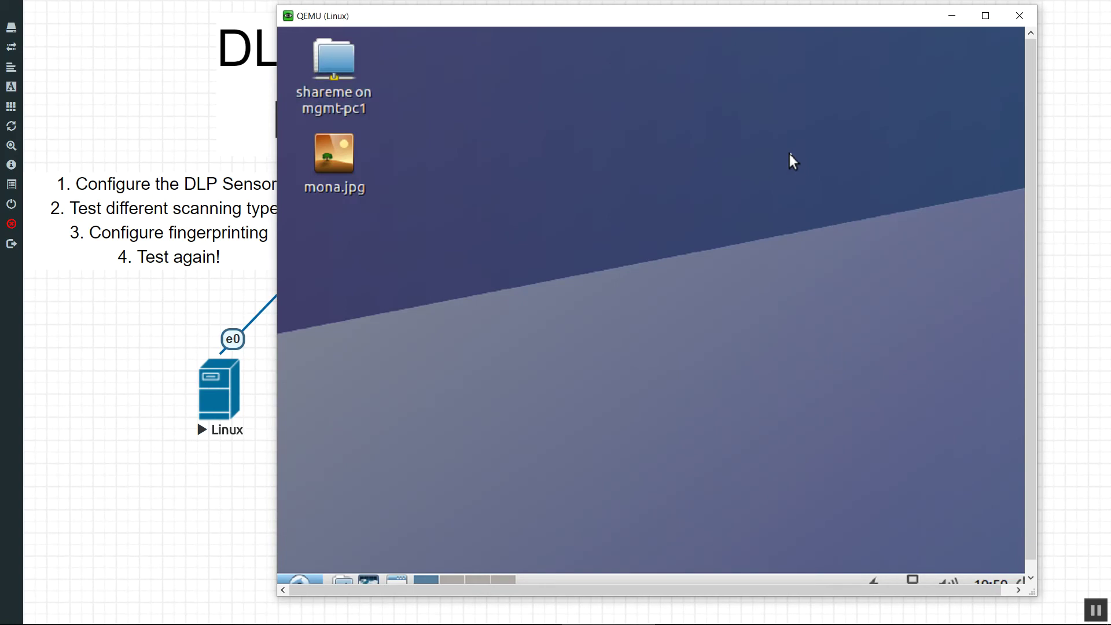
Step: Load the 10.200.1.254 upload page in Firefox
click(368, 577)
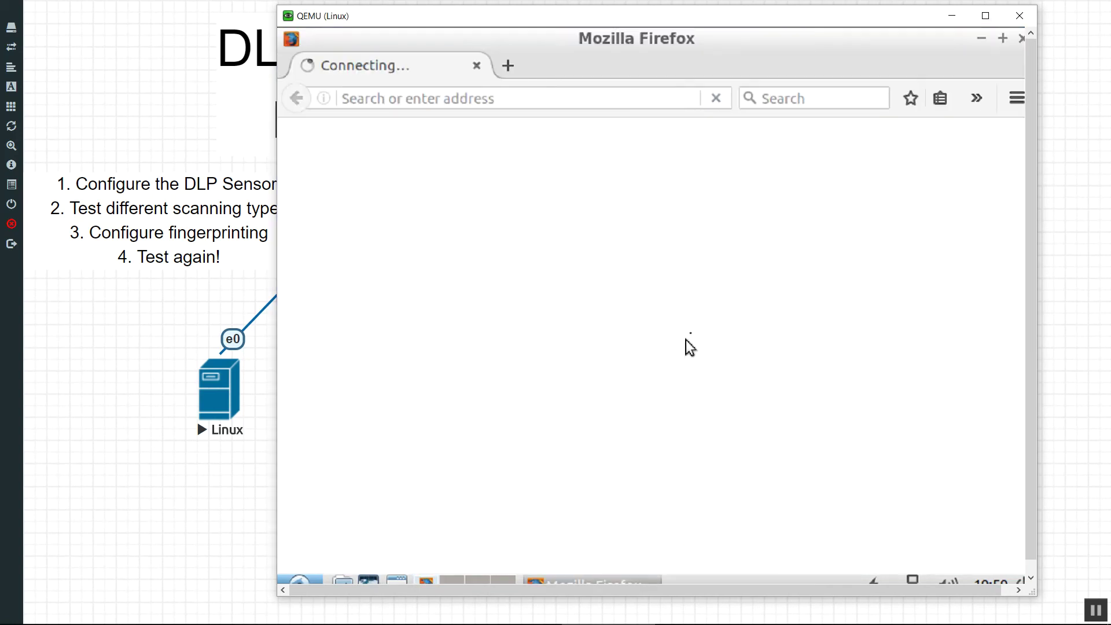
click(617, 97)
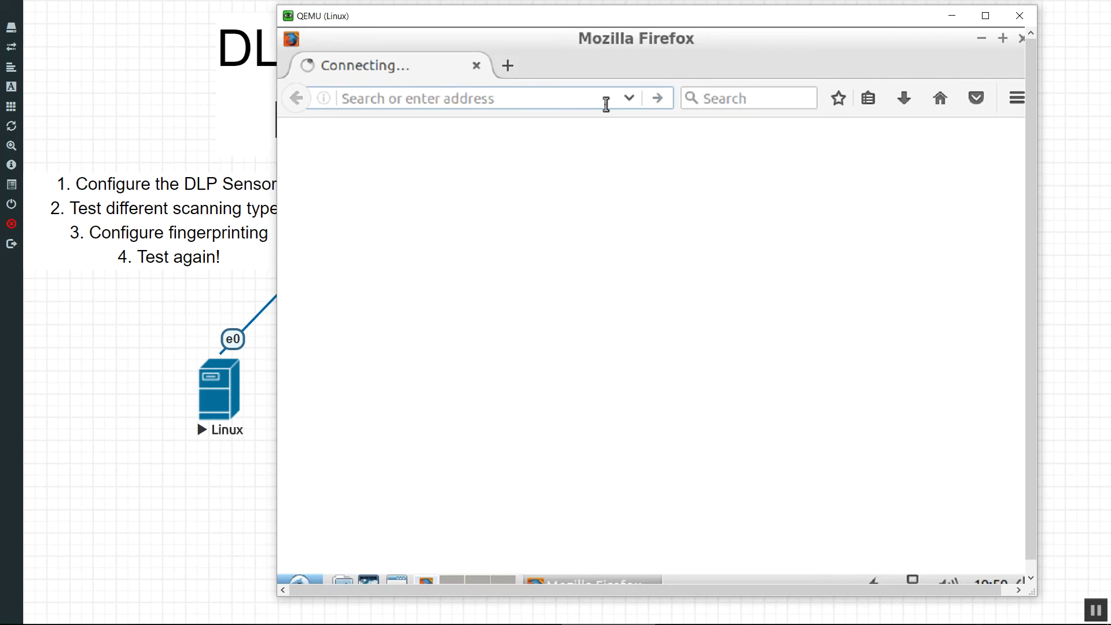
text(10.200.1.254)
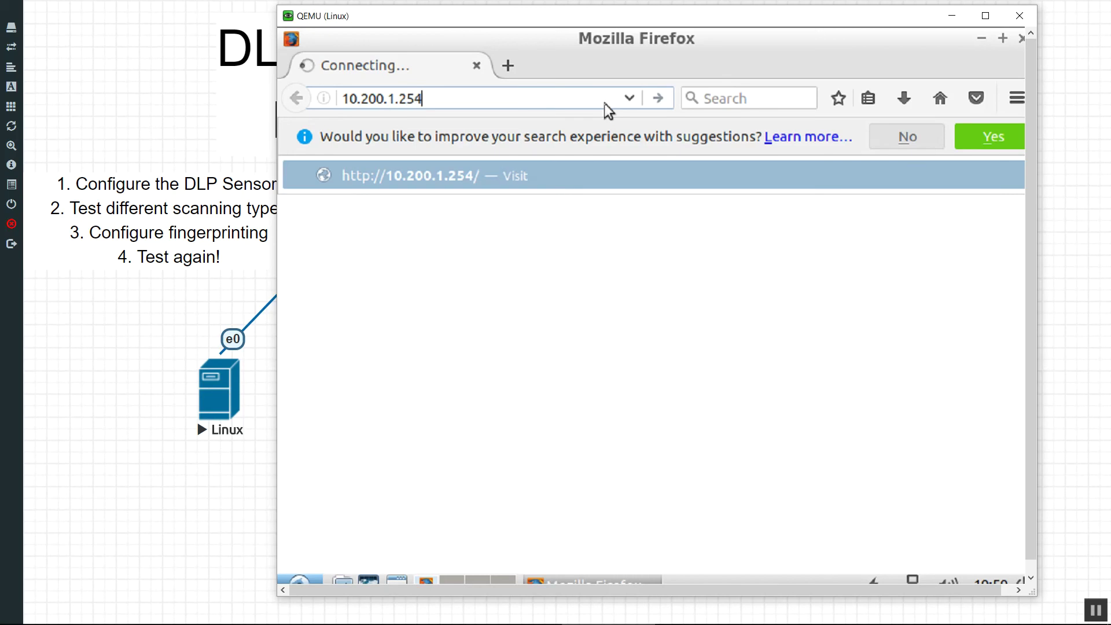
key(Return)
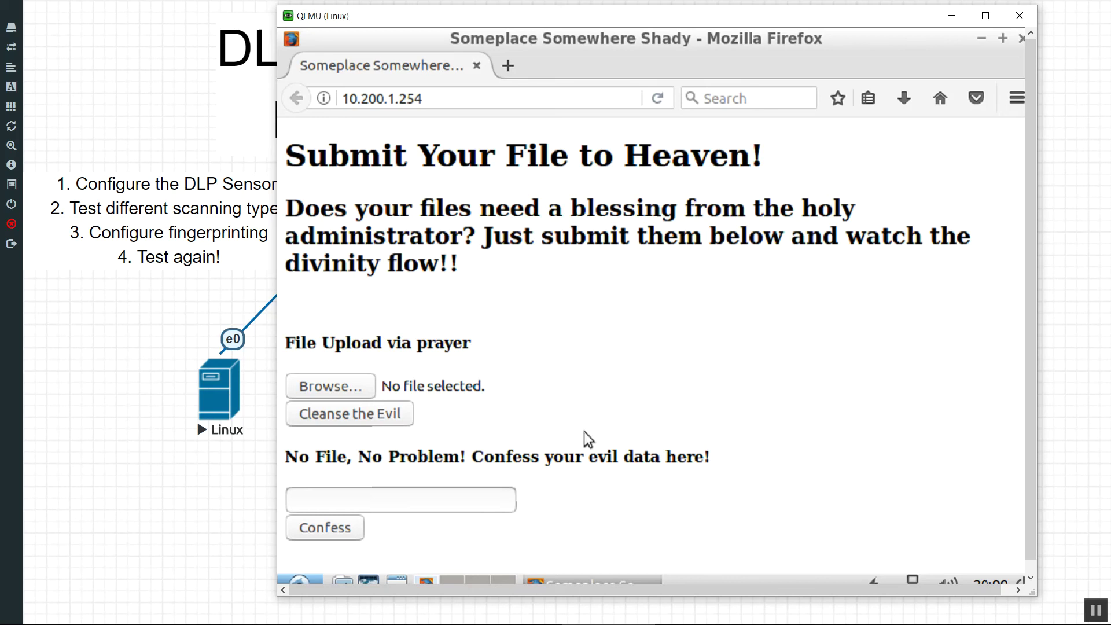
Step: Select mona.jpg from the Desktop and submit it through the upload form
click(354, 394)
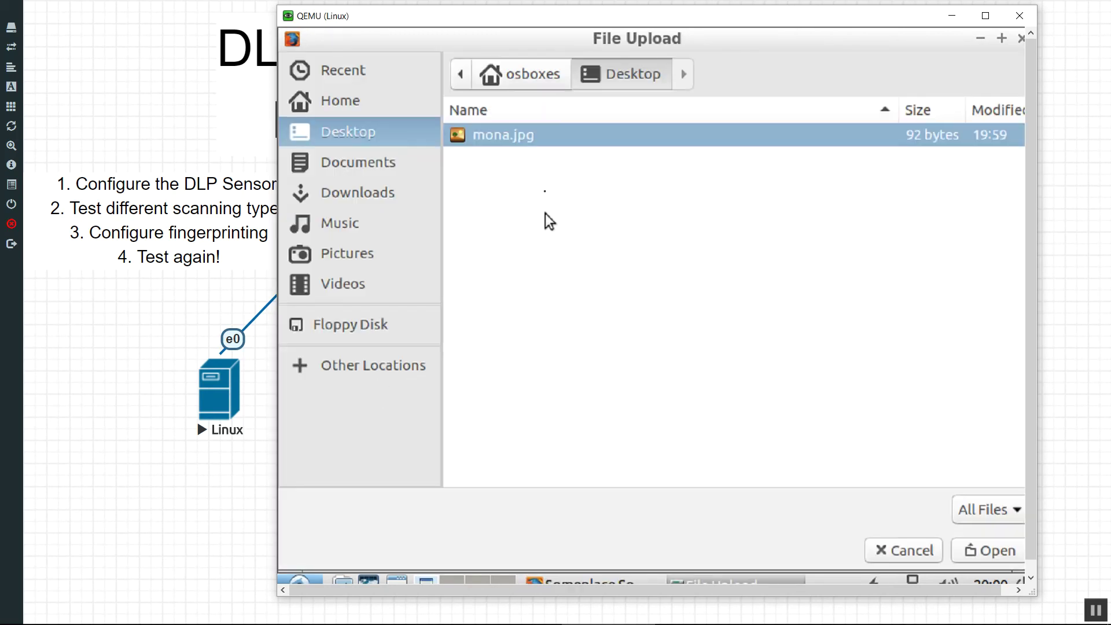
double_click(524, 136)
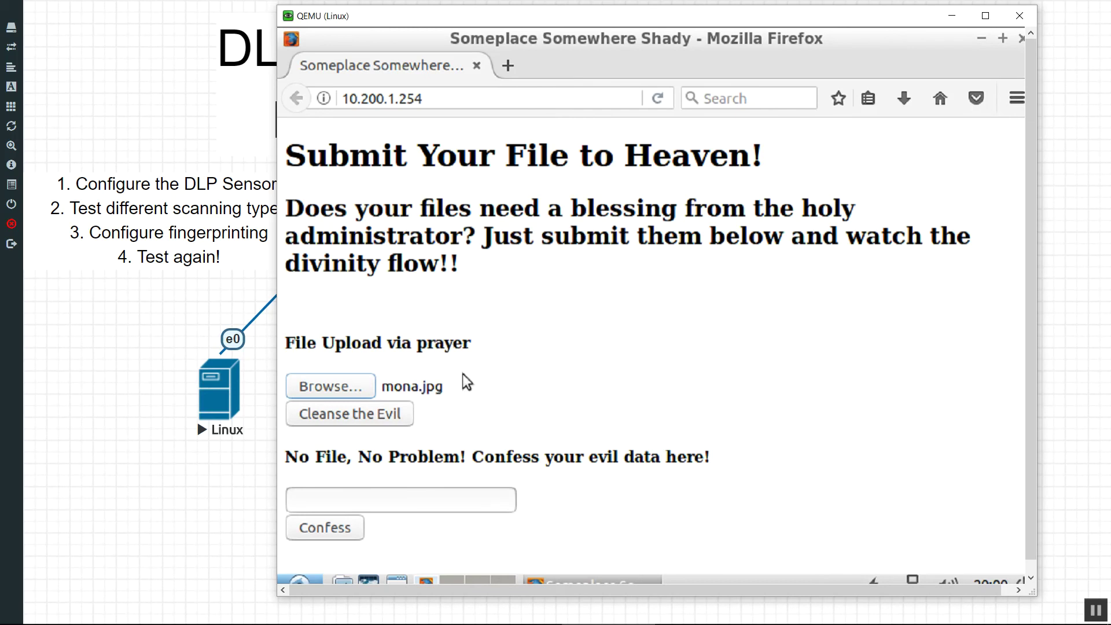
click(364, 414)
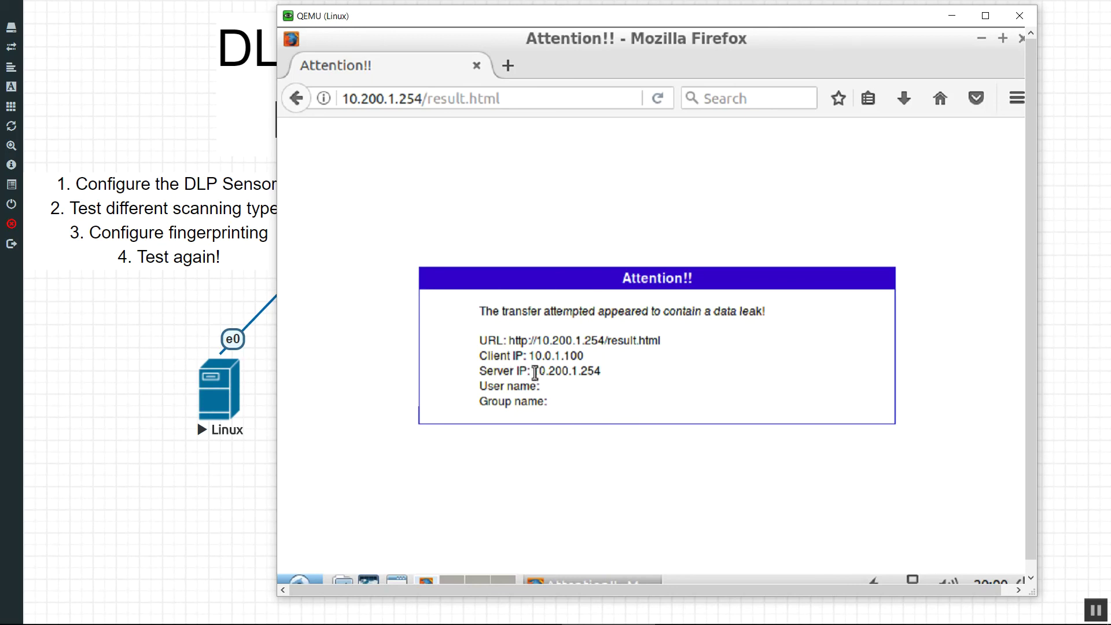
Step: Review the block page's server IP 10.200.1.254, then switch to the Windows-PC VM
drag(532, 371, 638, 379)
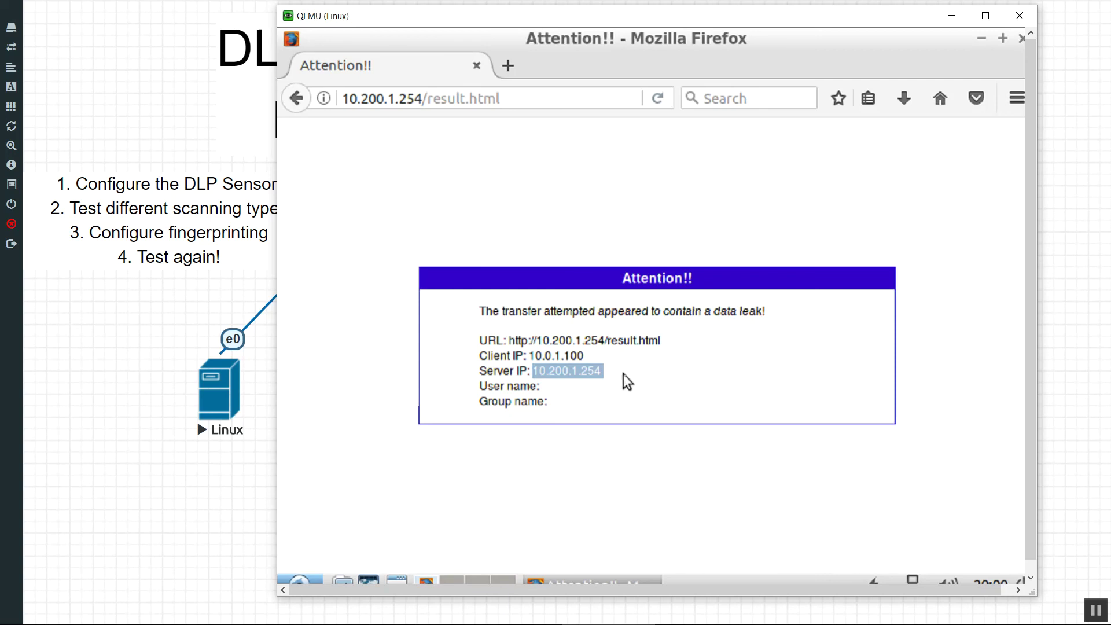
click(624, 380)
drag(533, 374, 652, 376)
click(651, 376)
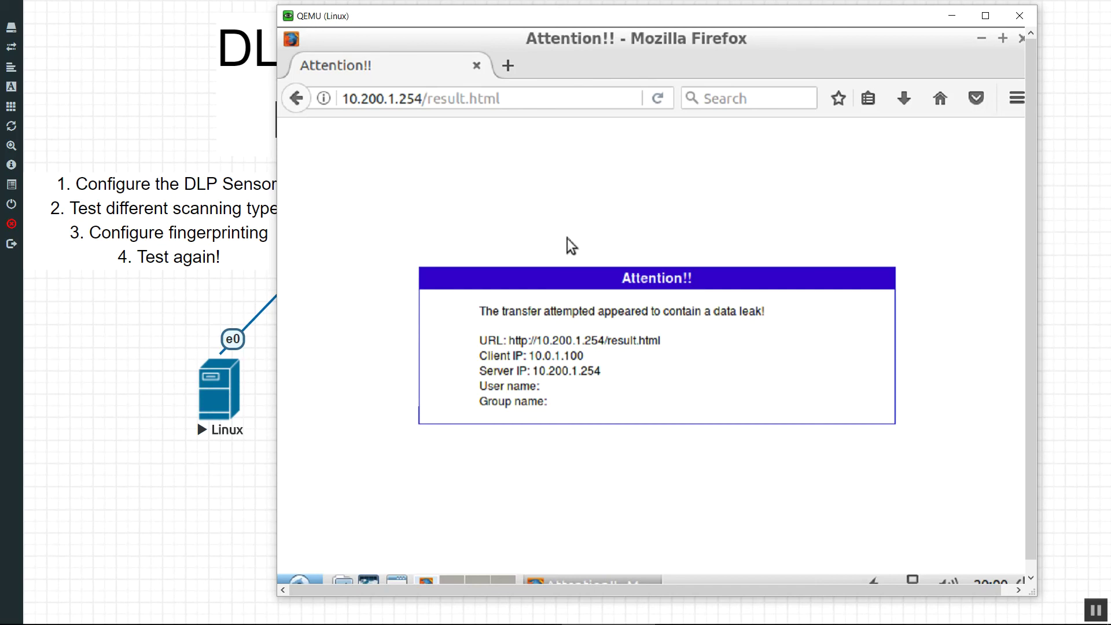
mouse_move(521, 622)
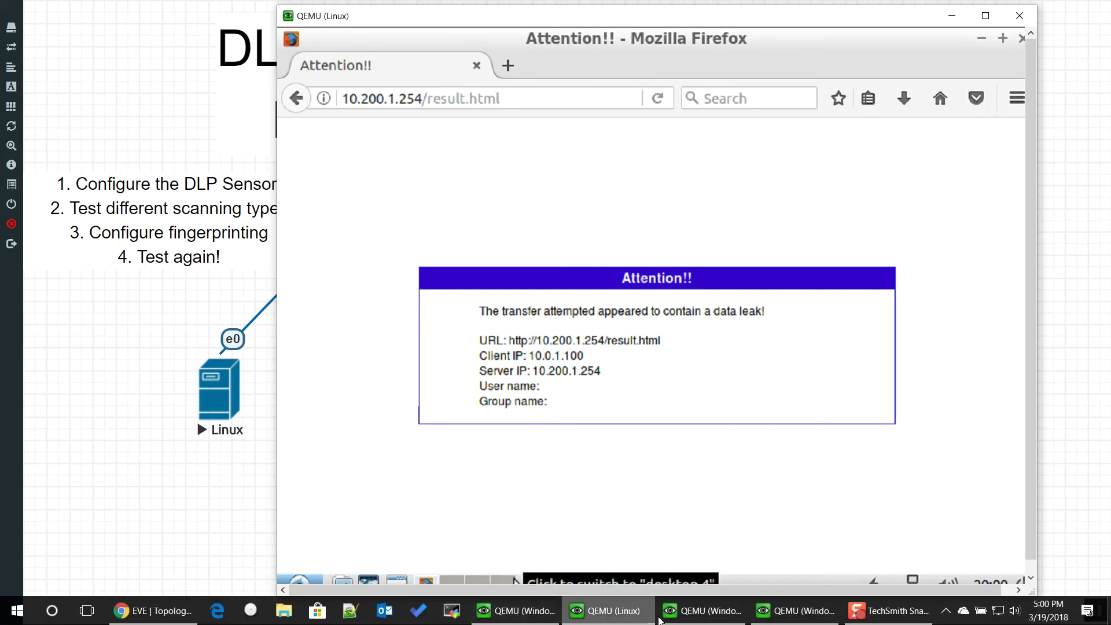
click(661, 618)
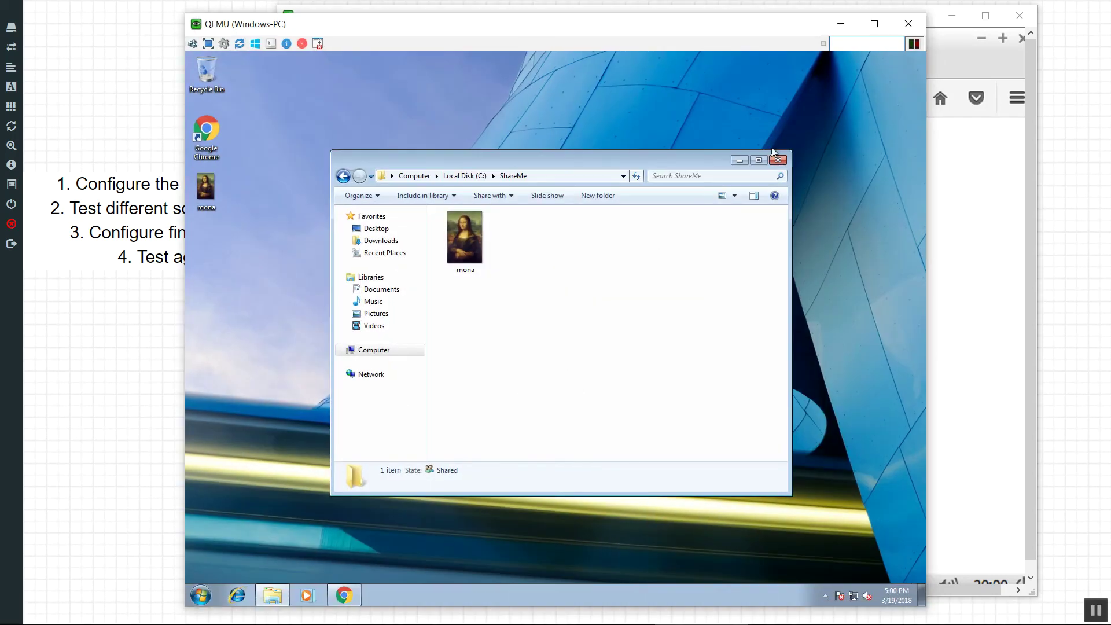
Step: Return to FortiGate in Chrome and open the Log & Report > Data Leak Prevention log
click(778, 160)
click(347, 594)
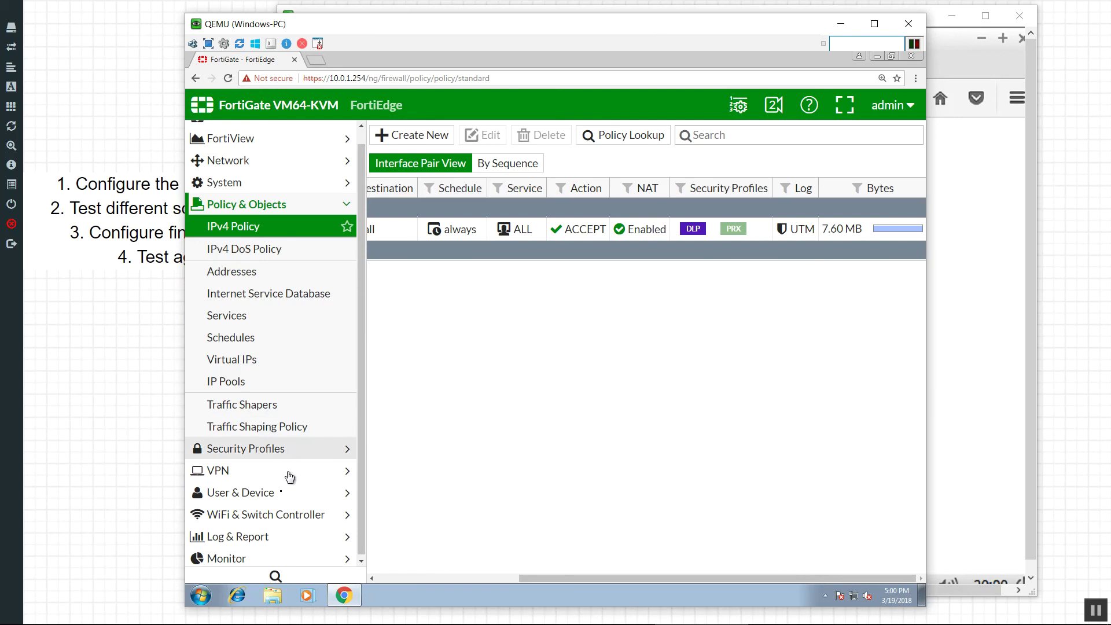
click(262, 537)
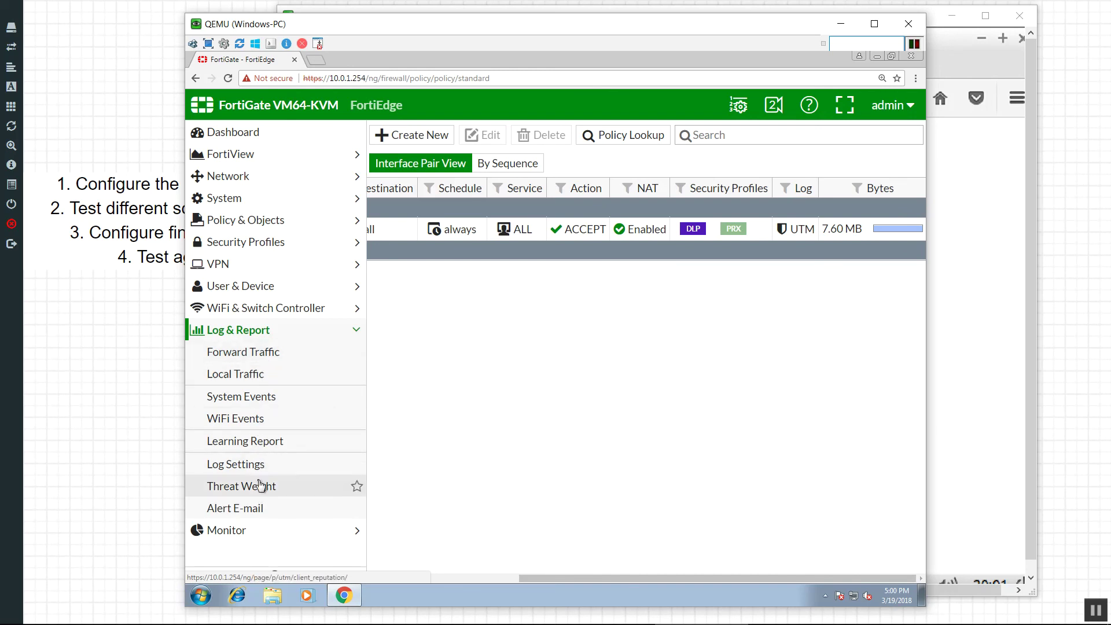
click(260, 352)
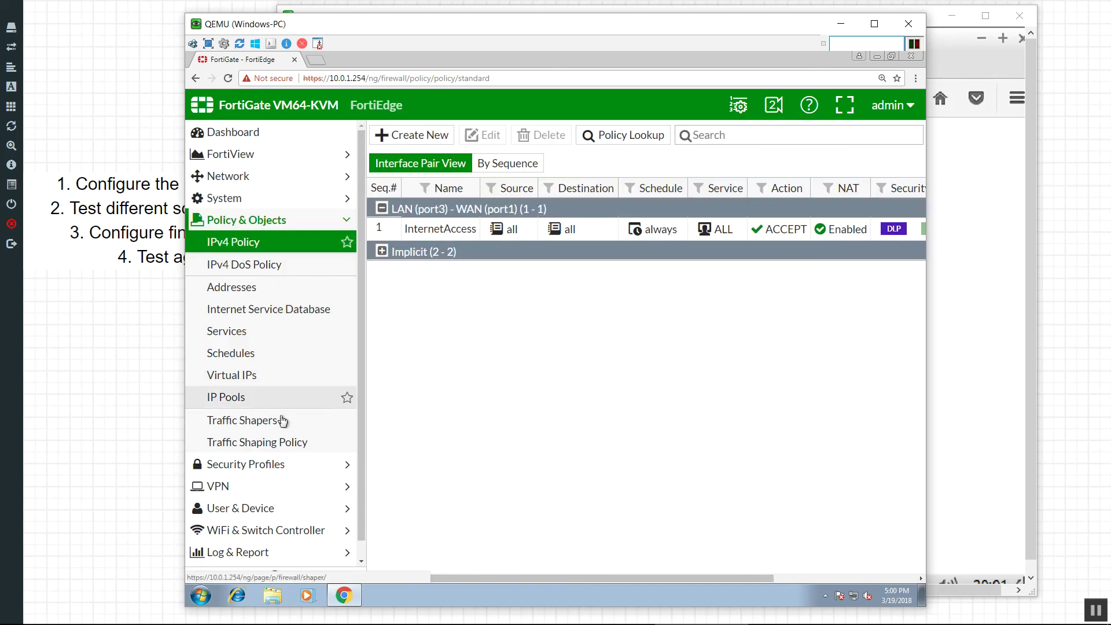
click(243, 553)
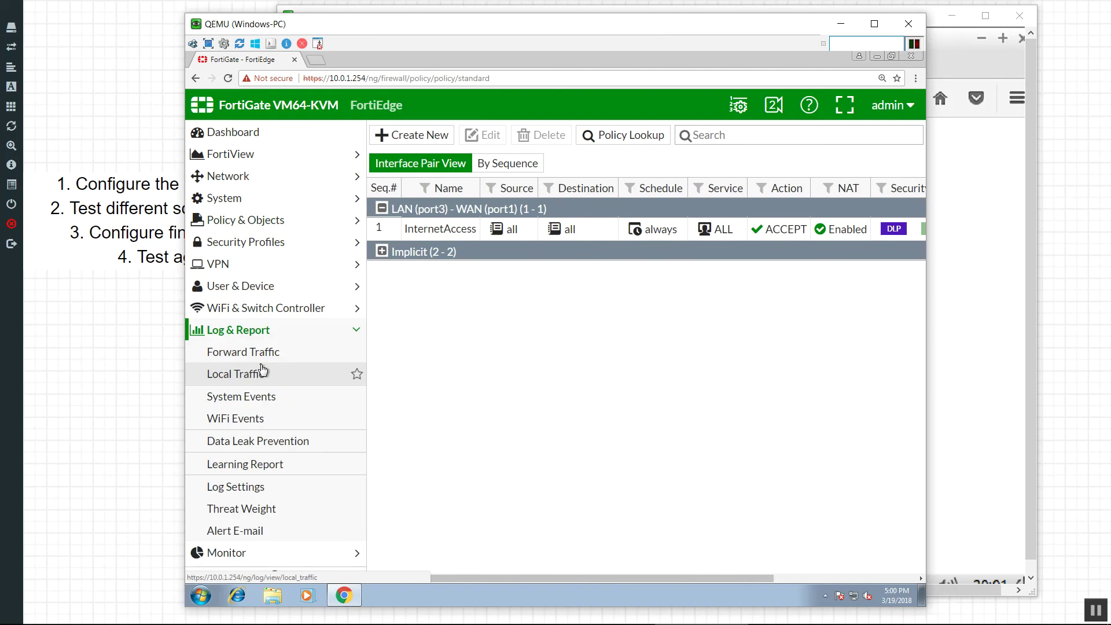
click(275, 444)
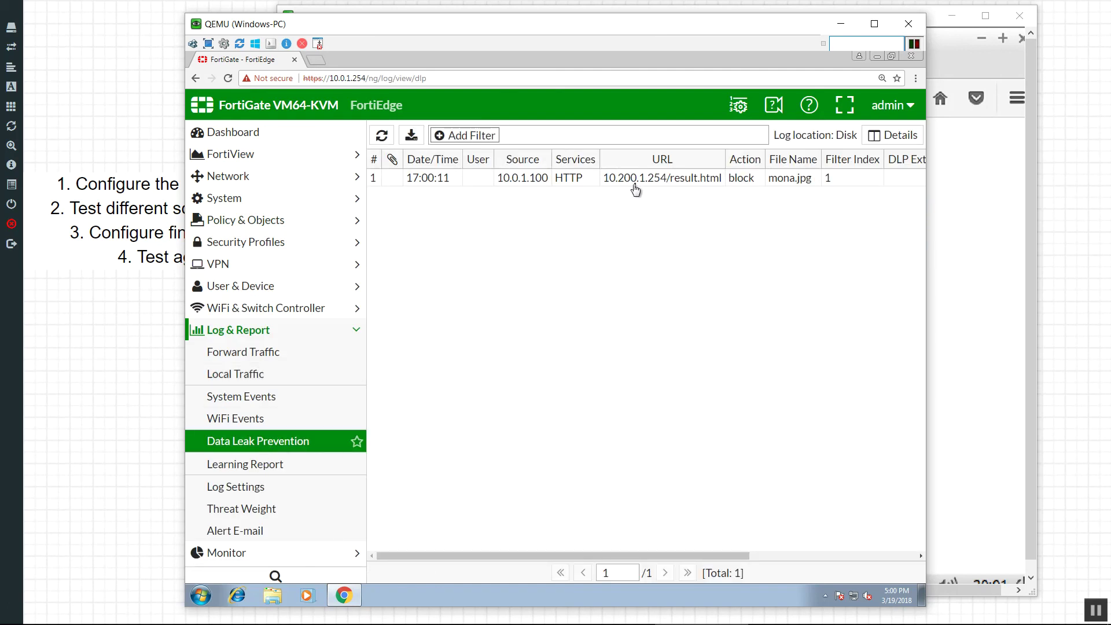
Step: Review the blocked mona.jpg entry's details (MonaLisa profile, filter 1, outgoing), then switch to Linux Firefox
click(643, 182)
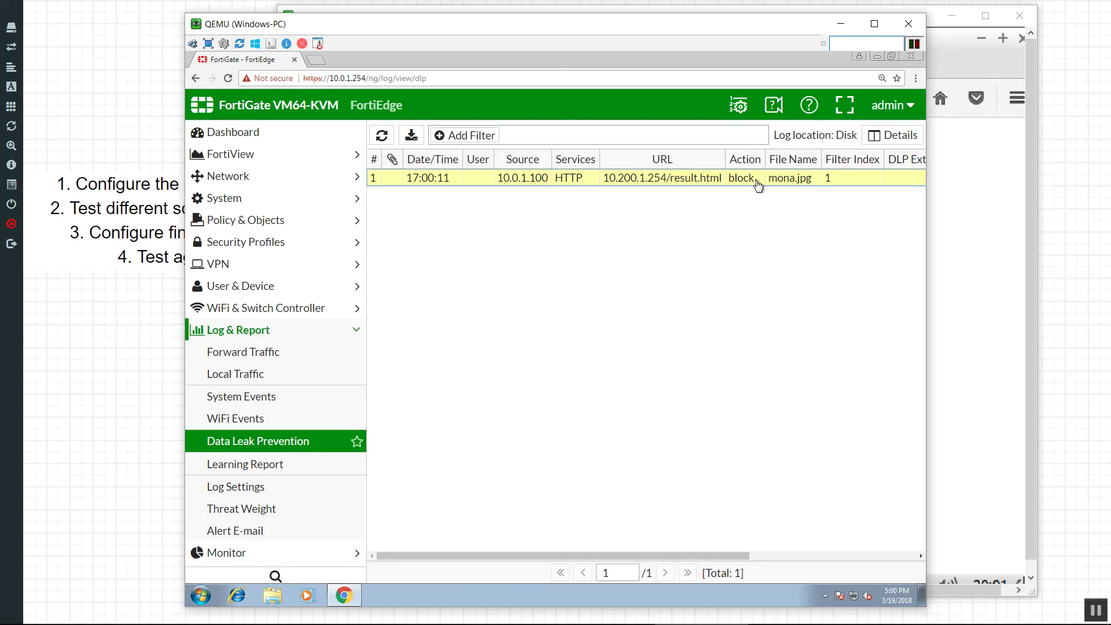
click(909, 137)
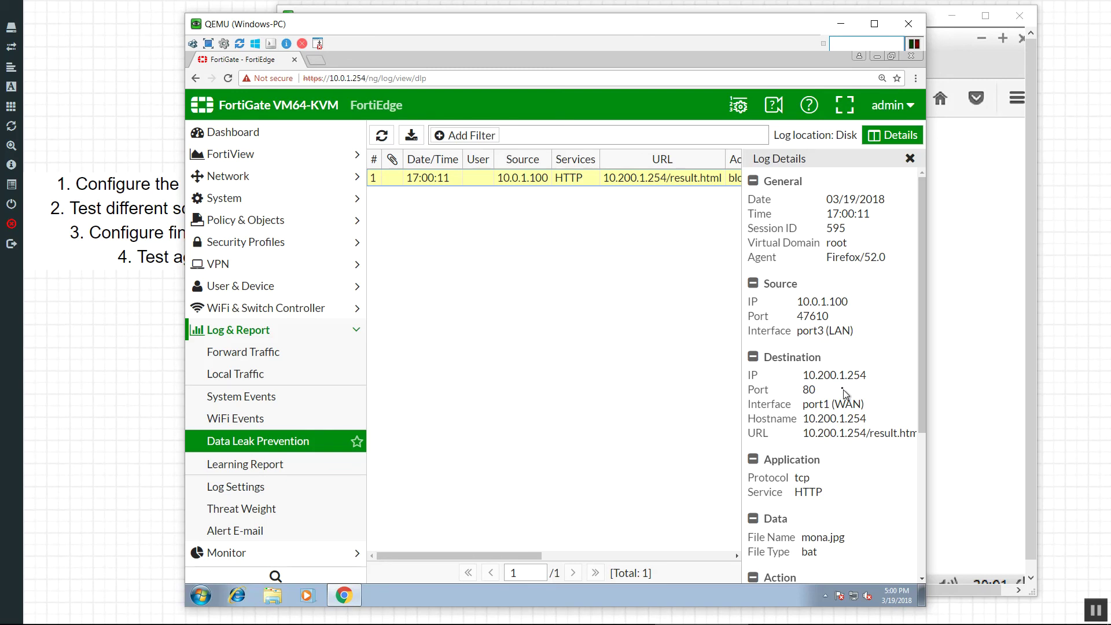
scroll(843, 392, down, 3)
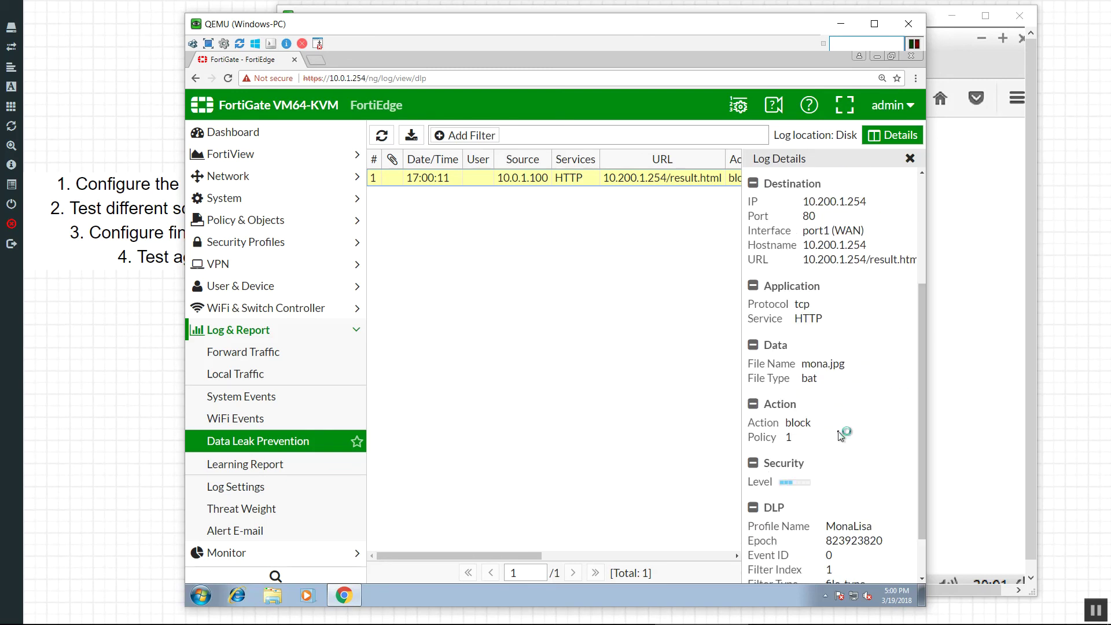
scroll(842, 435, down, 1)
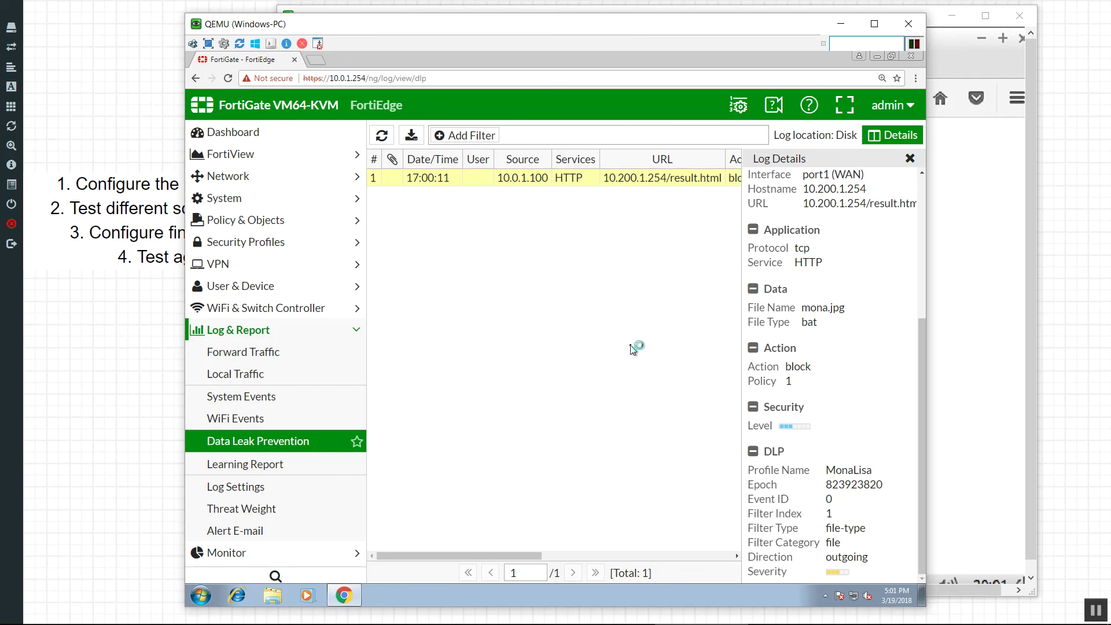
click(910, 158)
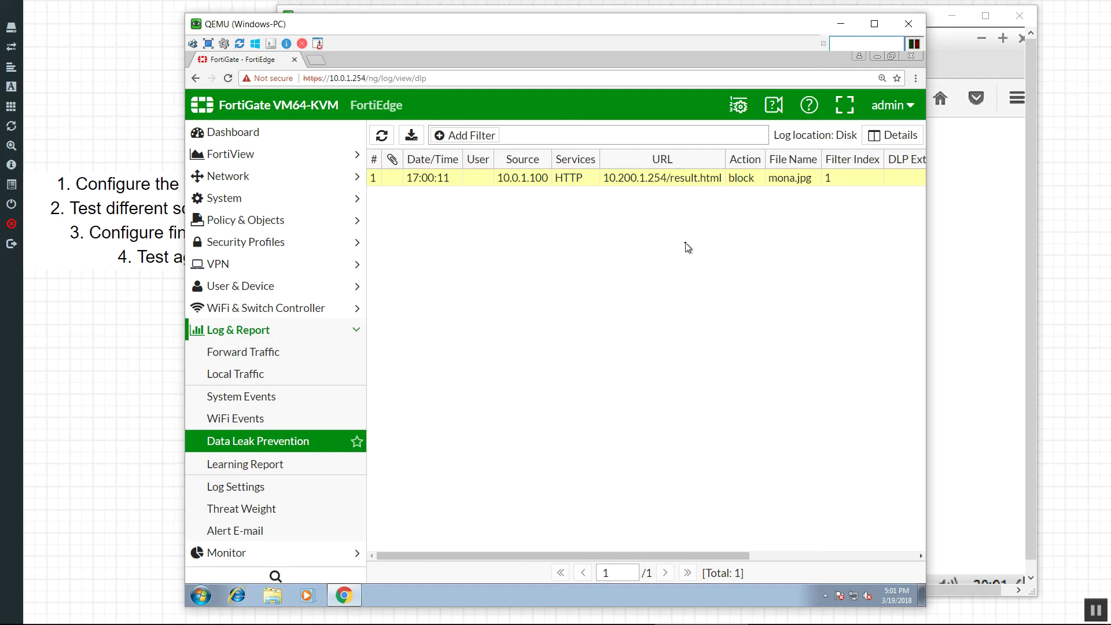
click(946, 181)
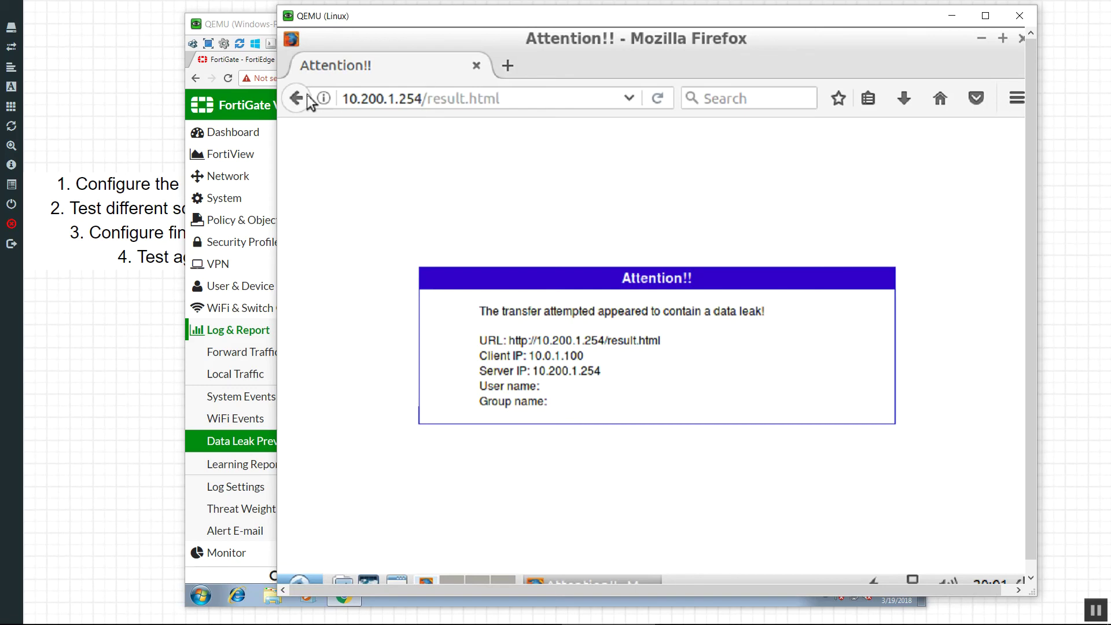
Step: Close Firefox, rename the desktop file mona.jpg to joanne.jpg, and relaunch Firefox
click(298, 99)
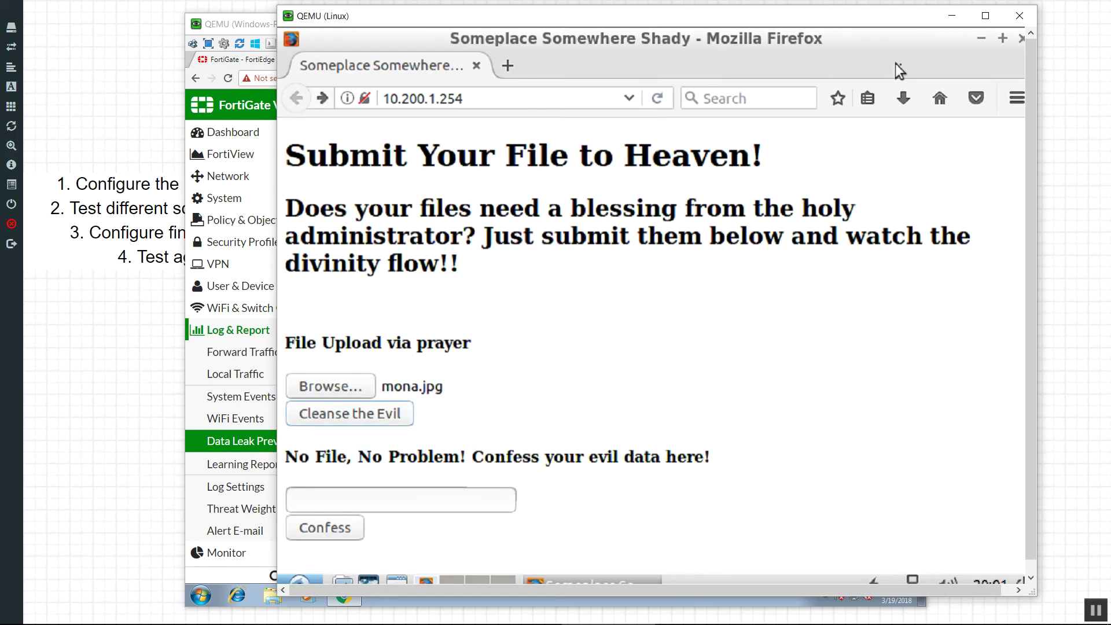
click(1020, 38)
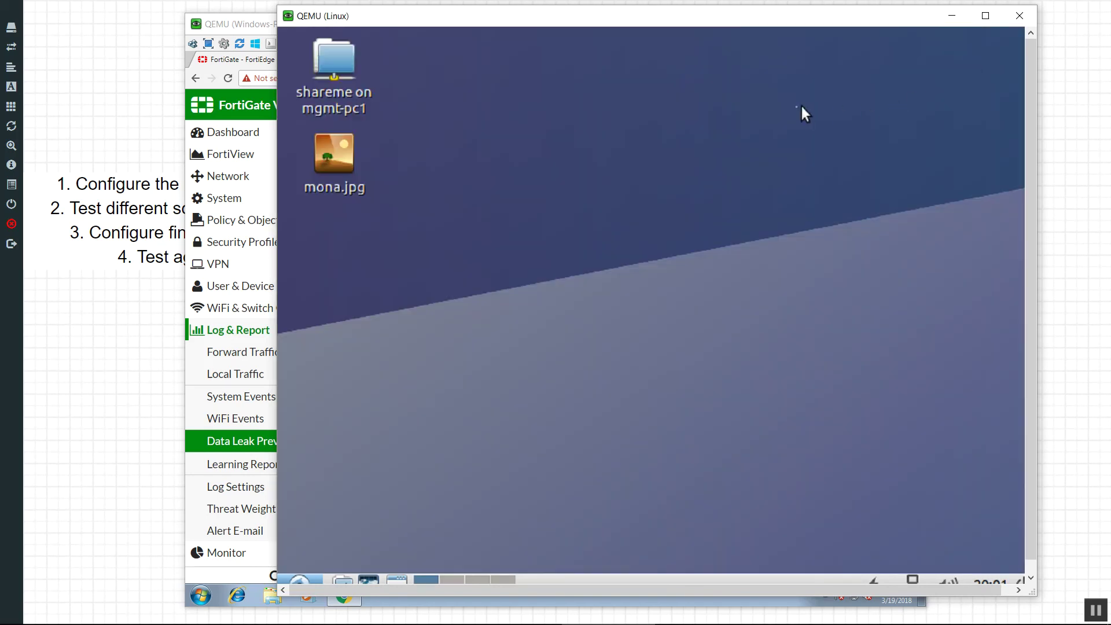
click(352, 153)
key(F2)
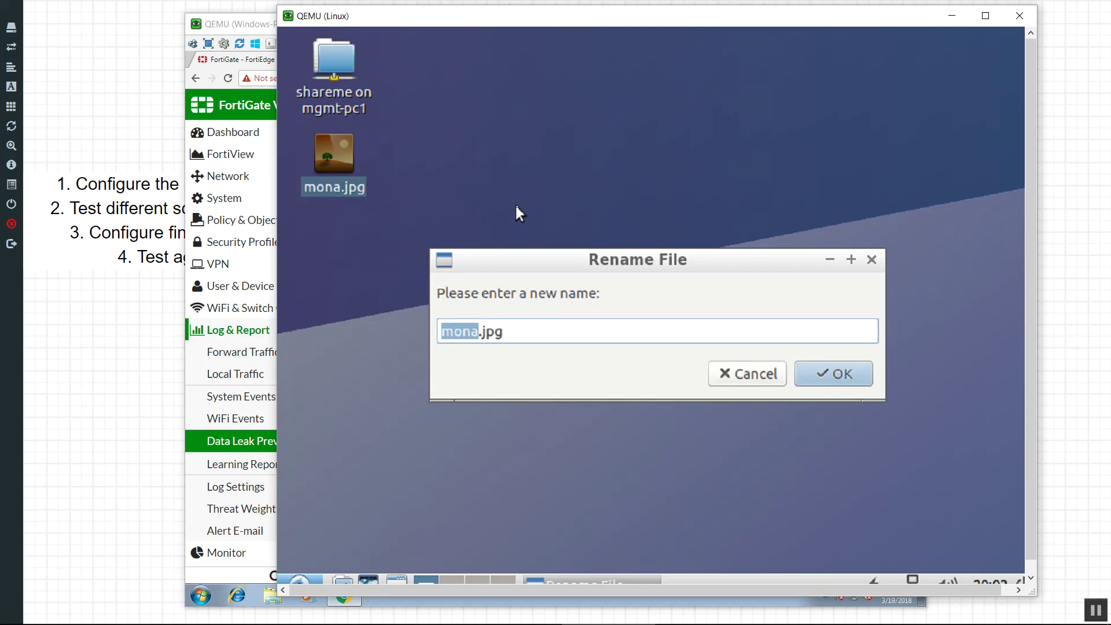
text(joanne)
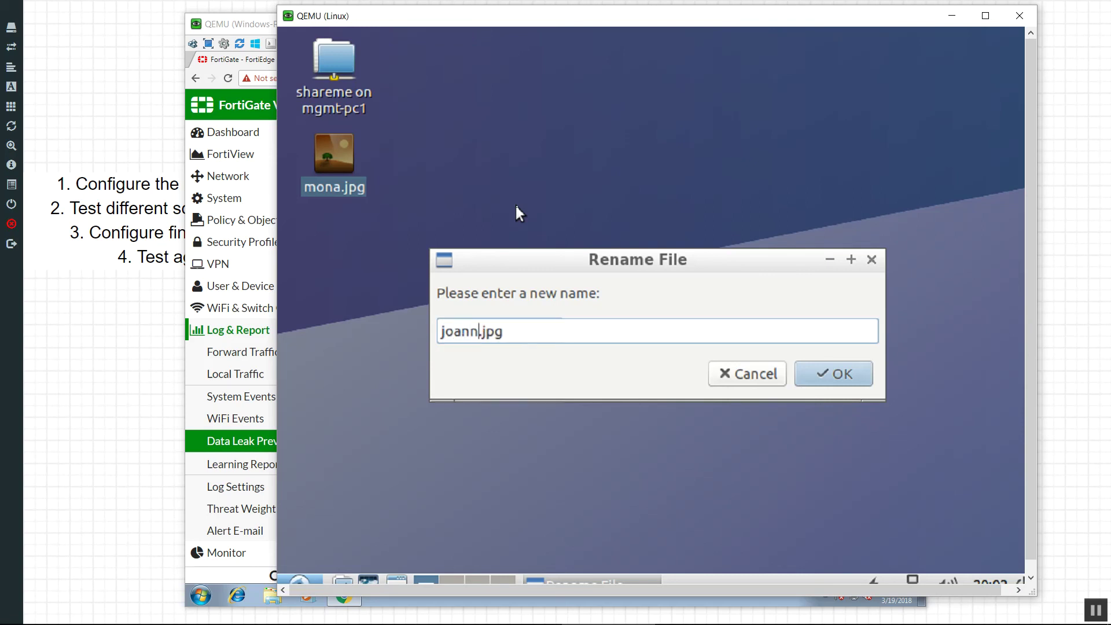
key(Return)
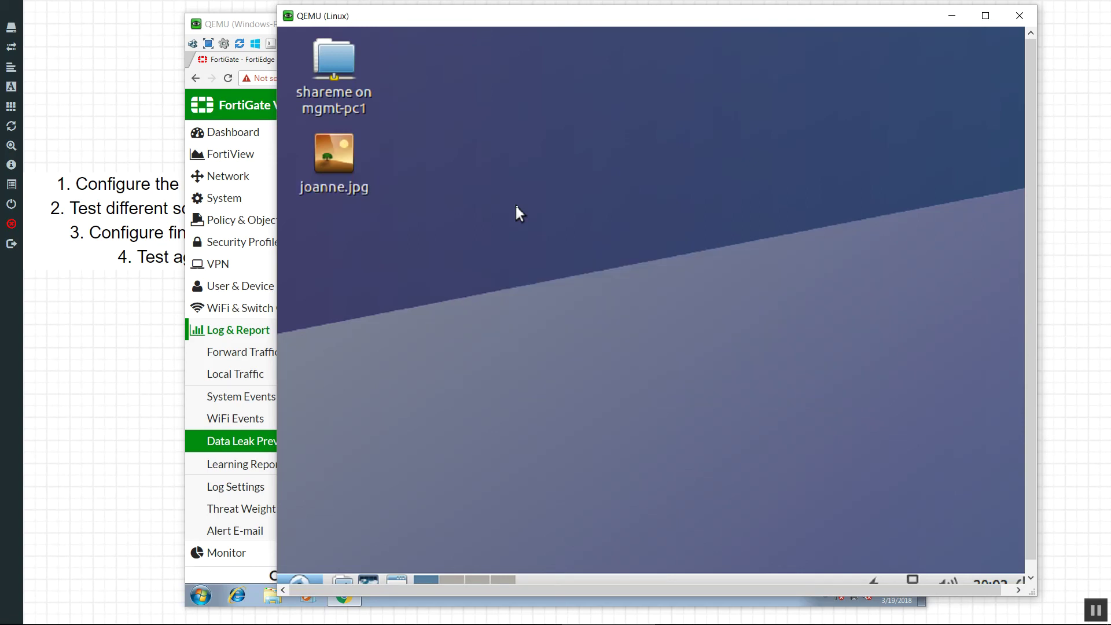
click(366, 578)
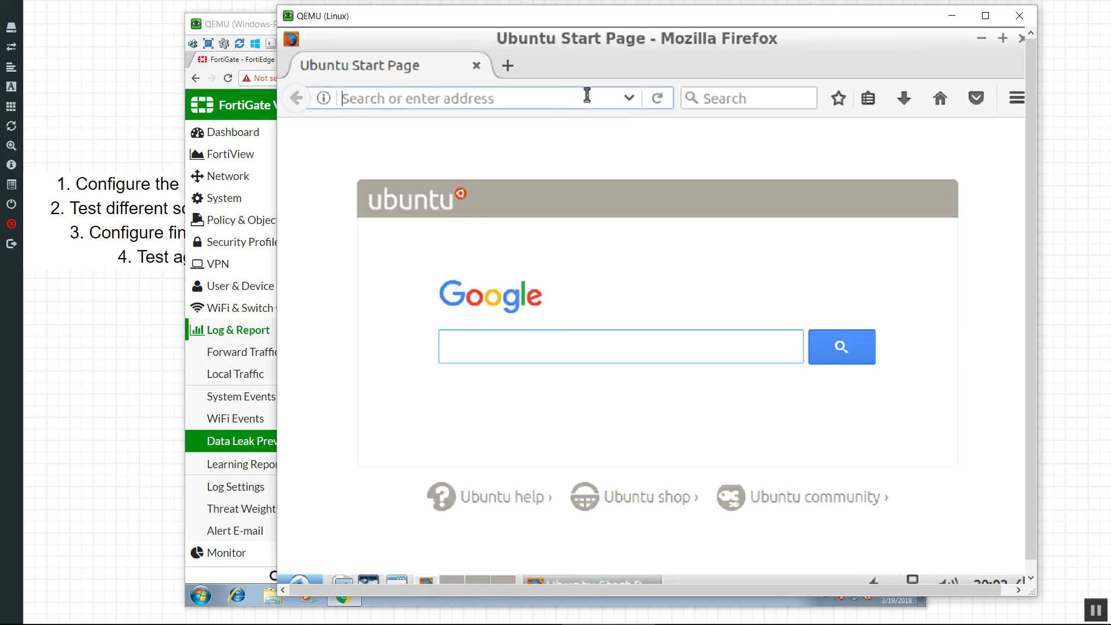
Step: Upload joanne.jpg through the Someplace Somewhere Shady page at 10.200.1.254
click(625, 97)
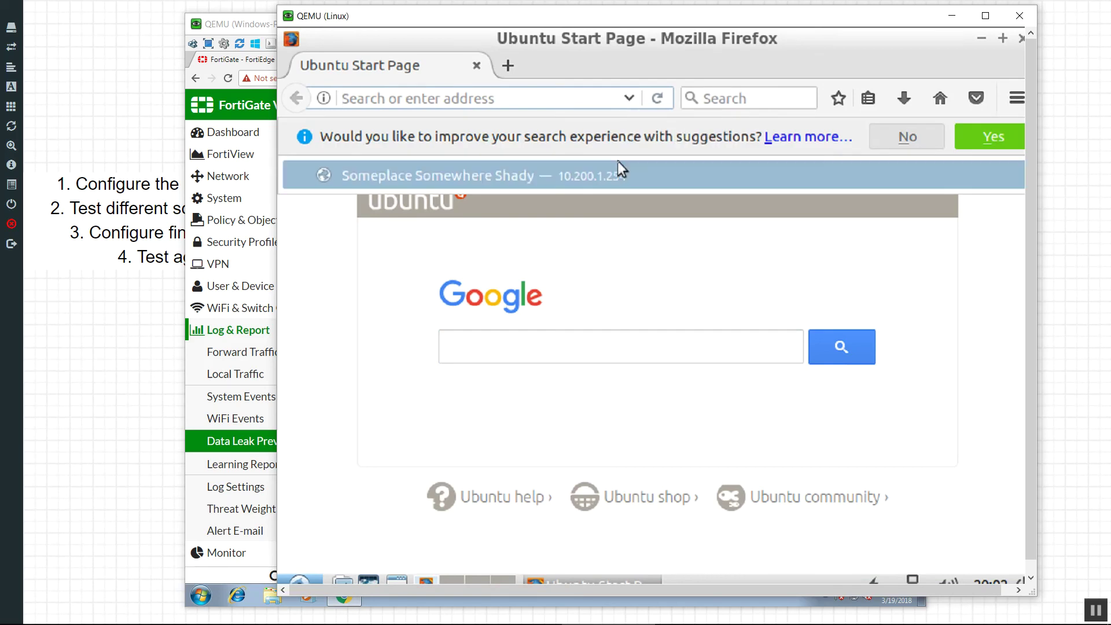
click(617, 162)
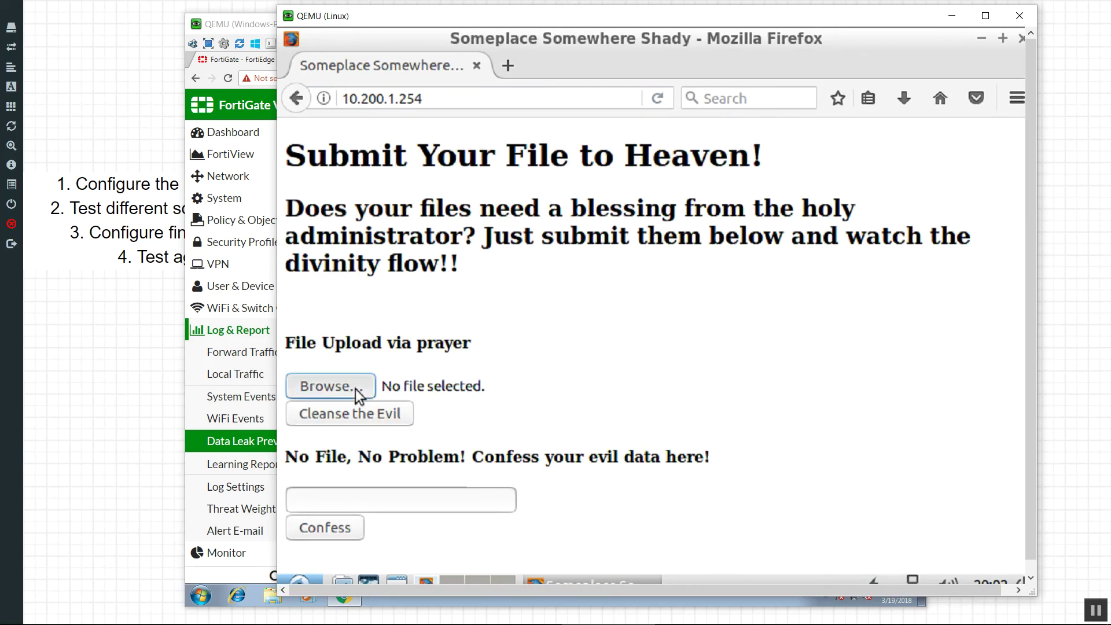
click(356, 389)
double_click(547, 144)
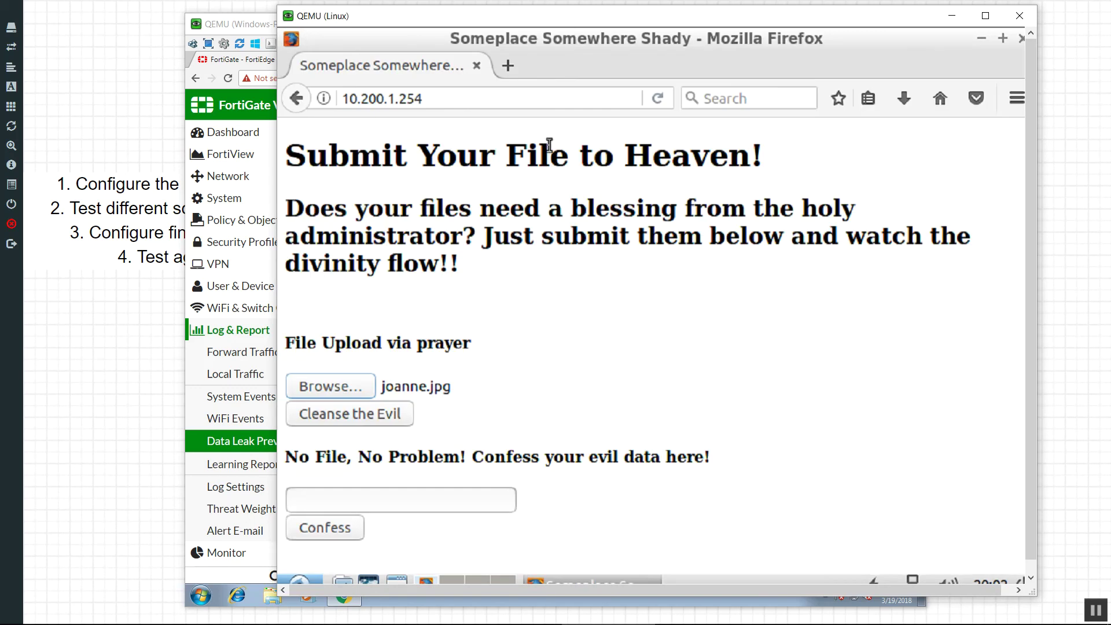
click(374, 417)
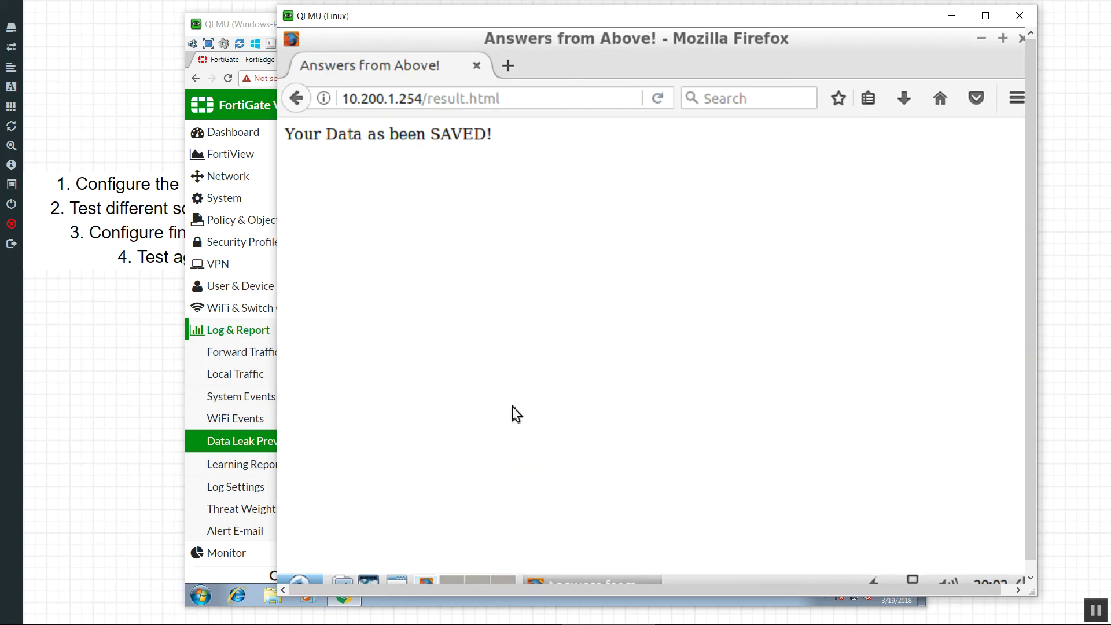
Step: Zoom in to read the "Your Data as been SAVED!" result page
key(ctrl+plus)
key(ctrl+plus)
key(ctrl+plus)
key(ctrl+plus)
key(ctrl+plus)
key(ctrl+plus)
key(ctrl+plus)
key(ctrl+plus)
key(ctrl+plus)
key(ctrl+plus)
key(ctrl+plus)
key(ctrl+plus)
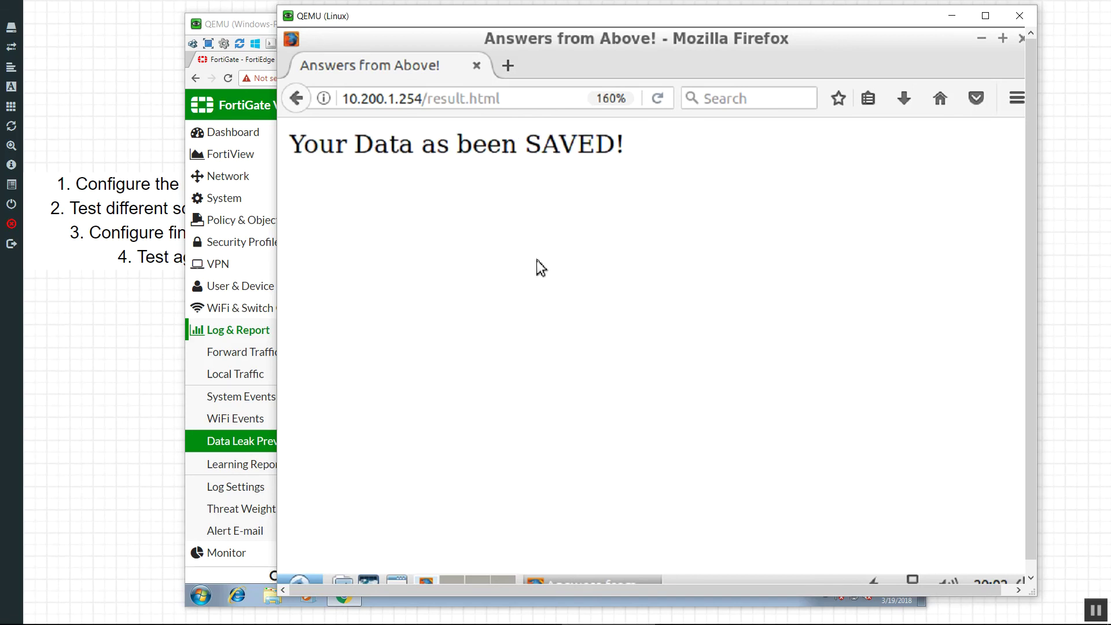
key(ctrl+plus)
key(ctrl+plus)
key(ctrl+plus)
key(ctrl+plus)
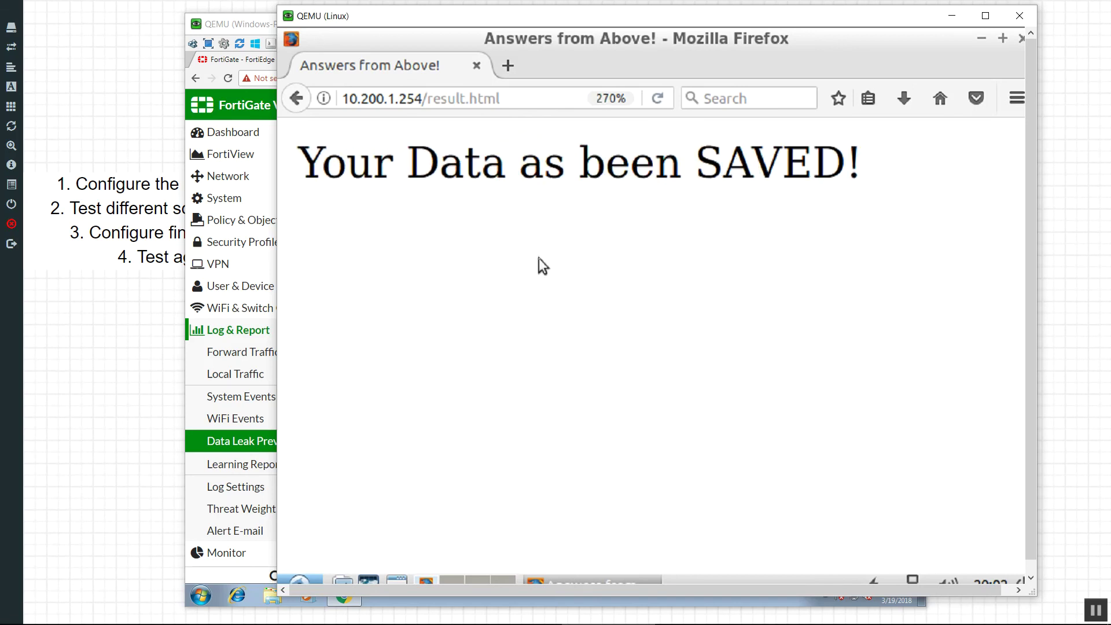
key(ctrl+minus)
key(ctrl+minus)
key(ctrl+minus)
key(ctrl+minus)
key(ctrl+minus)
key(ctrl+minus)
key(ctrl+plus)
key(ctrl+plus)
key(ctrl+plus)
key(ctrl+plus)
key(ctrl+plus)
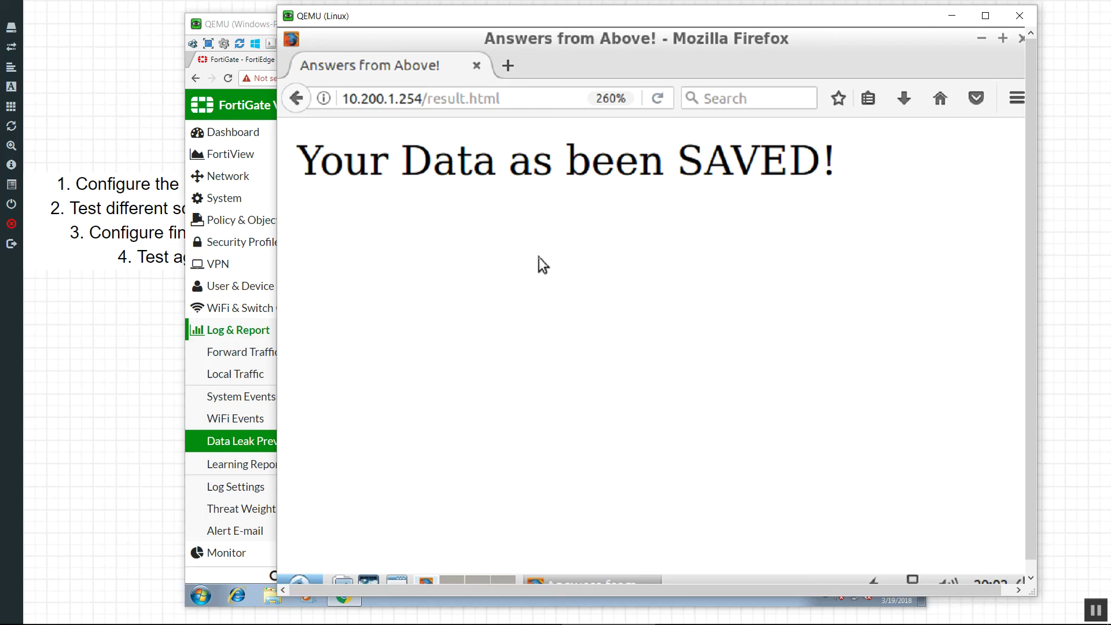
click(541, 259)
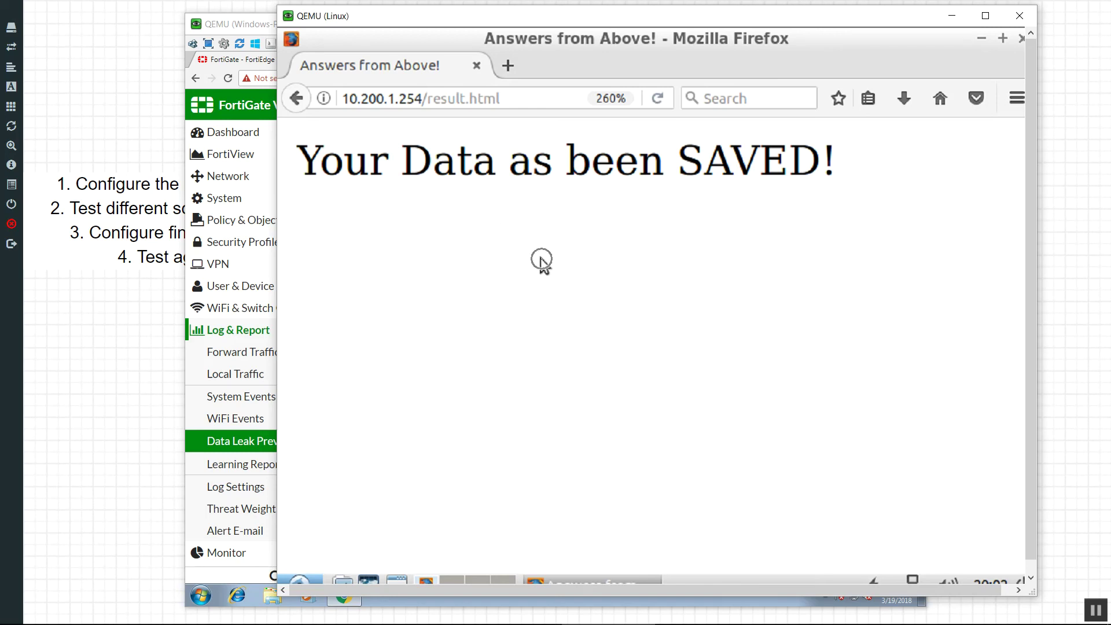